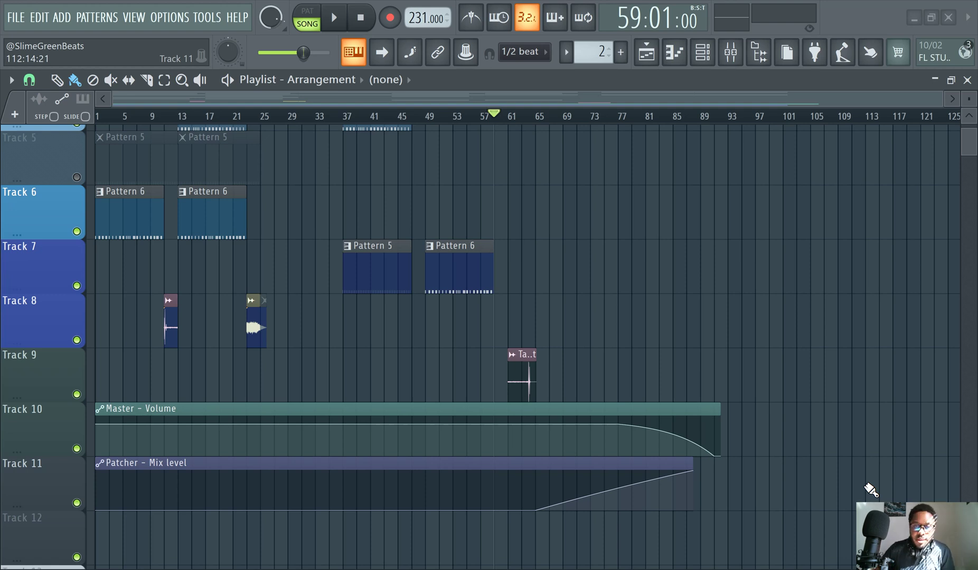
Play the song from bar 60 through the fade-out ending, then pause.
{"action": "scroll", "coordinate": [765, 380], "scroll_direction": "up", "scroll_amount": 5}
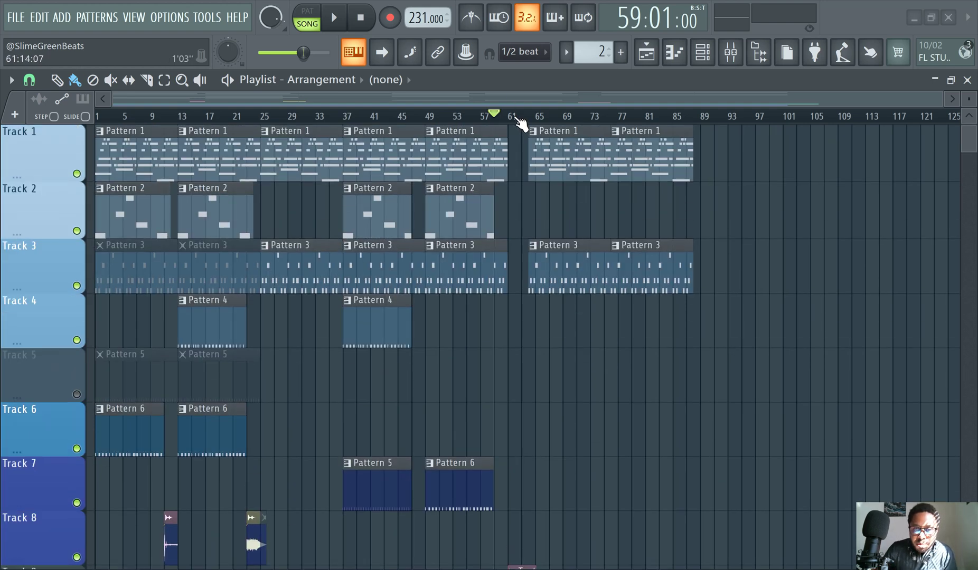
{"action": "left_click", "coordinate": [515, 116]}
{"action": "left_click", "coordinate": [506, 116]}
{"action": "left_click", "coordinate": [333, 18]}
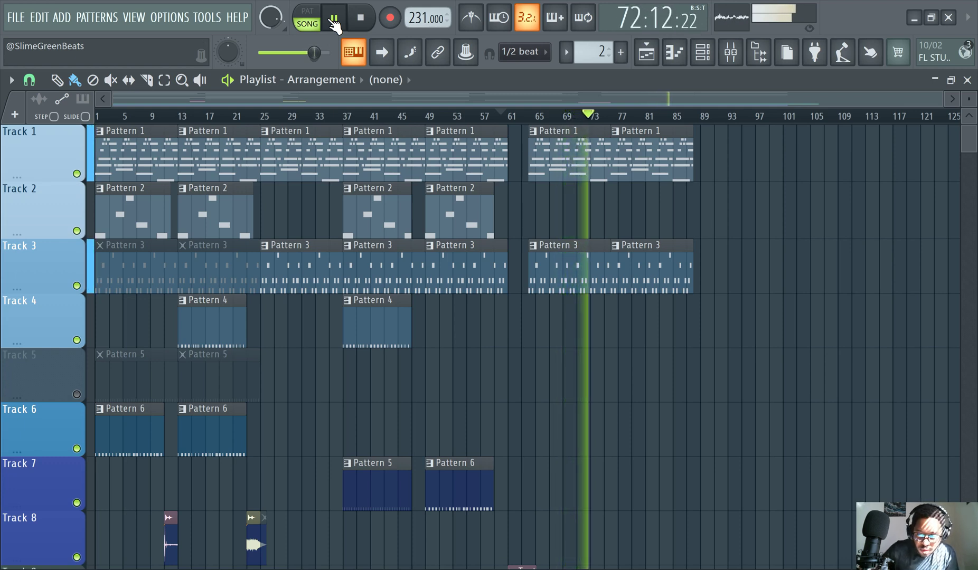
{"action": "scroll", "coordinate": [731, 322], "scroll_direction": "down", "scroll_amount": 1}
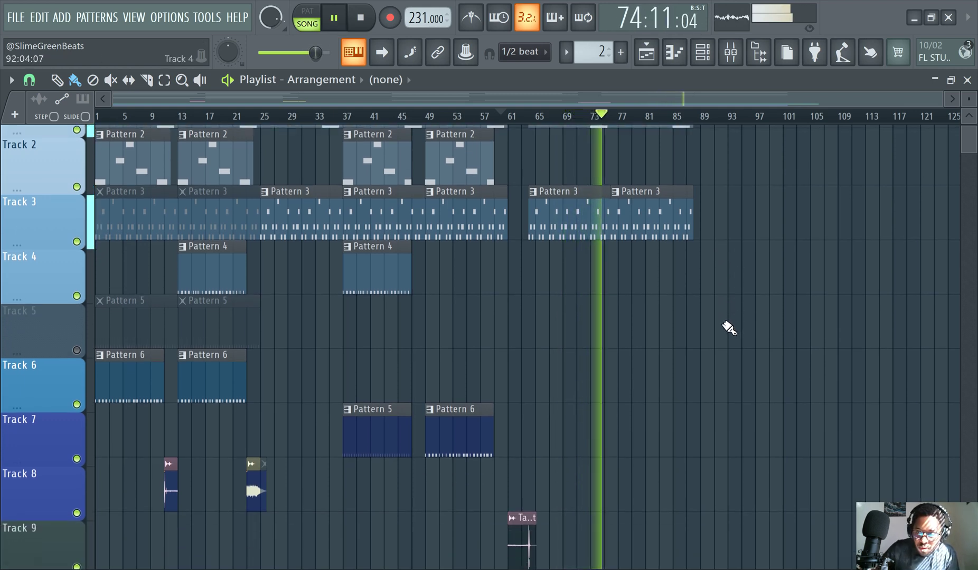
{"action": "scroll", "coordinate": [754, 327], "scroll_direction": "down", "scroll_amount": 1}
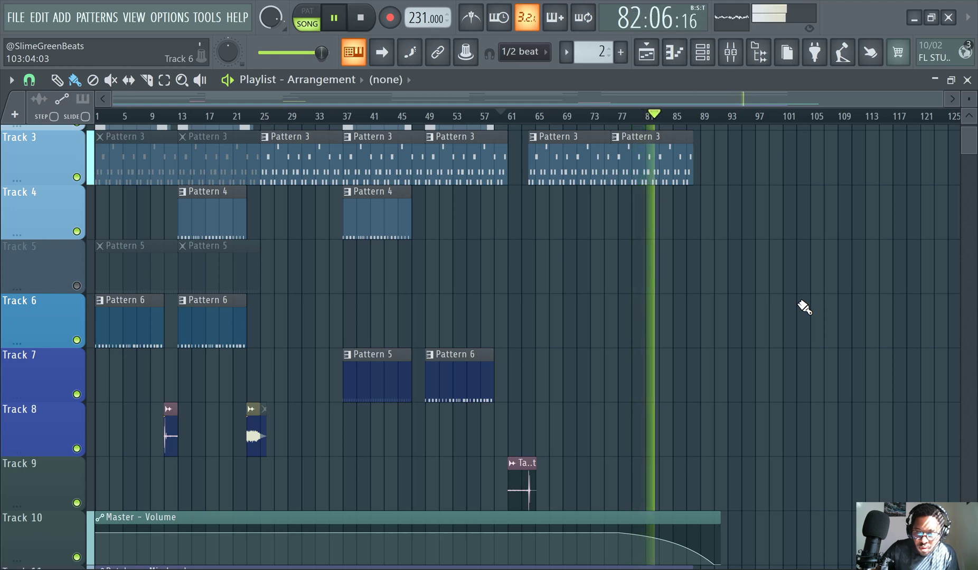
{"action": "scroll", "coordinate": [803, 307], "scroll_direction": "down", "scroll_amount": 1}
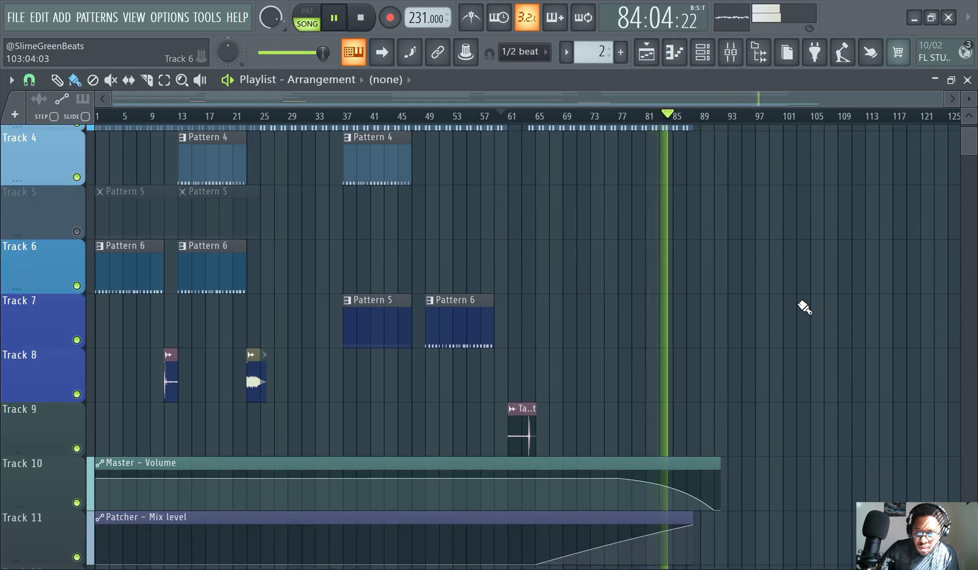
{"action": "scroll", "coordinate": [803, 307], "scroll_direction": "up", "scroll_amount": 1}
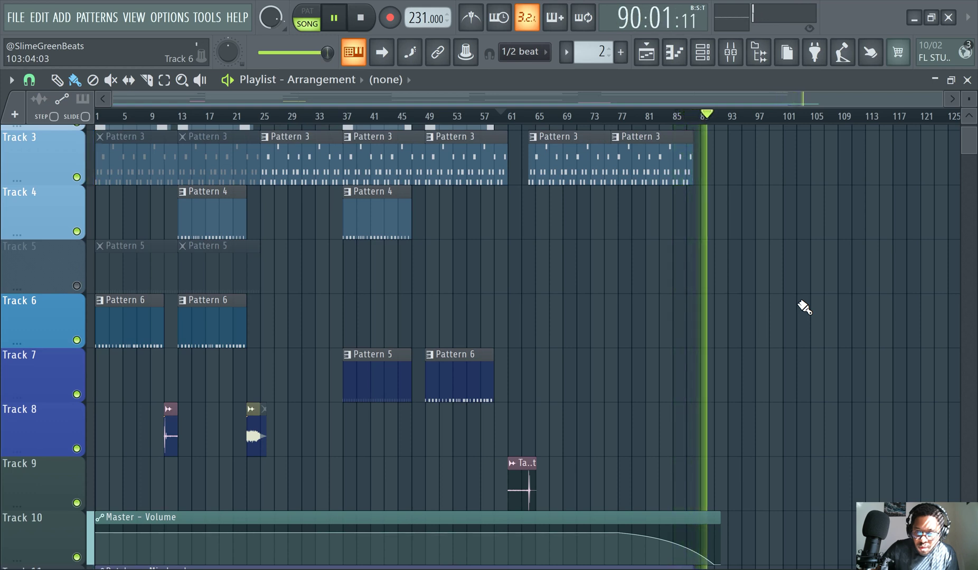
{"action": "left_click", "coordinate": [334, 20]}
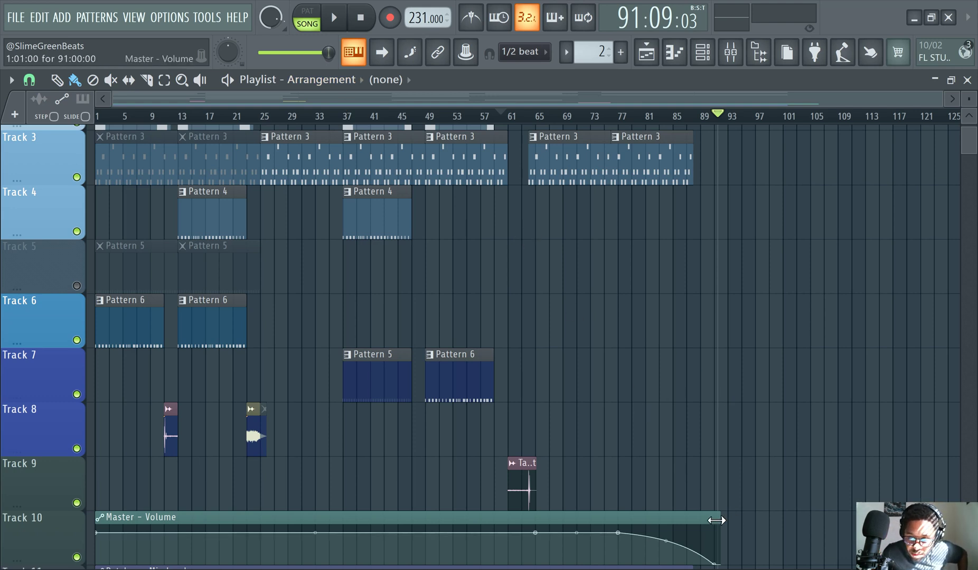
Extend the Master - Volume automation clip so the fade's last point lands on bar 93.
{"action": "scroll", "coordinate": [718, 465], "scroll_direction": "down", "scroll_amount": 1}
{"action": "left_click_drag", "start_coordinate": [716, 461], "coordinate": [727, 461]}
{"action": "mouse_move", "coordinate": [717, 512]}
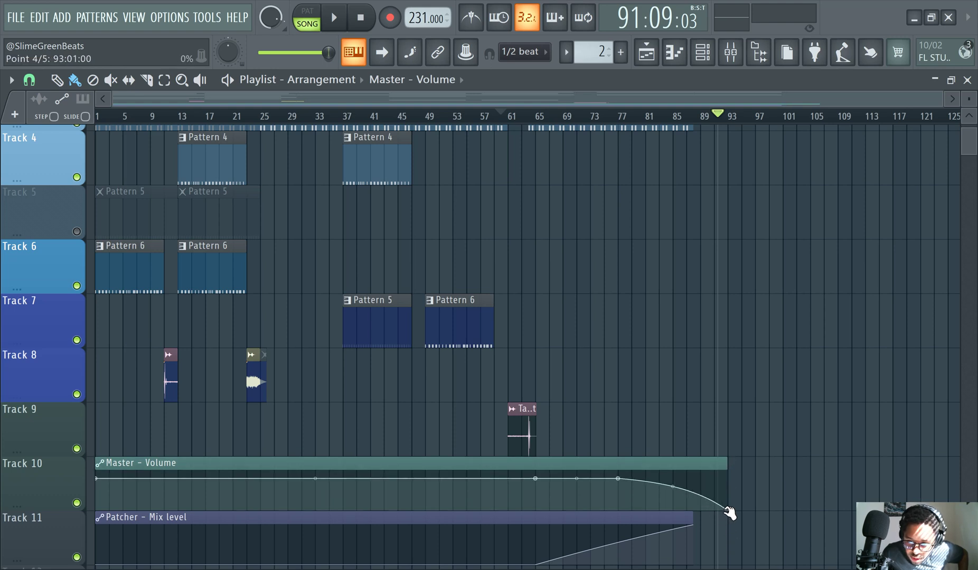
{"action": "scroll", "coordinate": [655, 312], "scroll_direction": "up", "scroll_amount": 2}
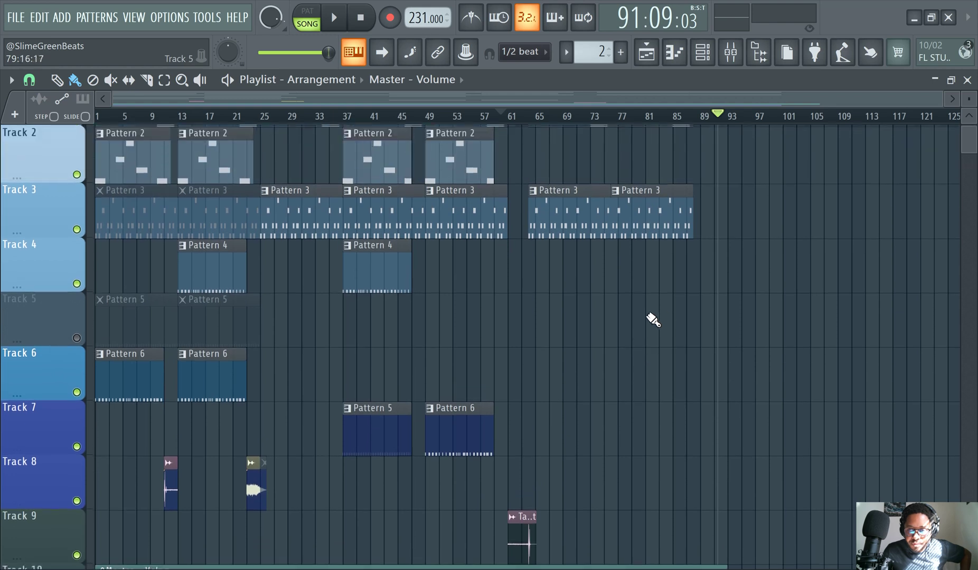
{"action": "scroll", "coordinate": [695, 438], "scroll_direction": "down", "scroll_amount": 3}
{"action": "scroll", "coordinate": [703, 391], "scroll_direction": "up", "scroll_amount": 1}
{"action": "scroll", "coordinate": [712, 377], "scroll_direction": "up", "scroll_amount": 3}
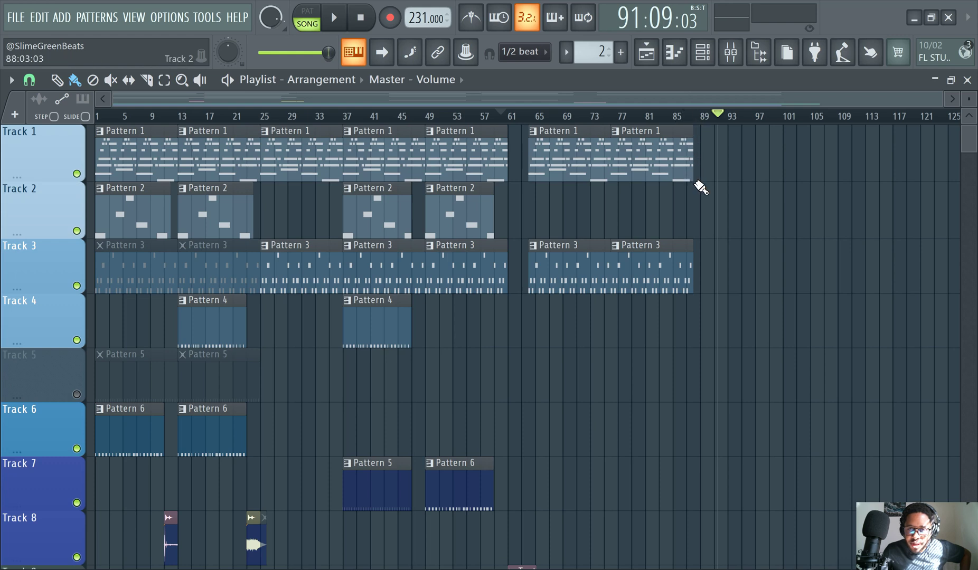
{"action": "scroll", "coordinate": [753, 283], "scroll_direction": "down", "scroll_amount": 3}
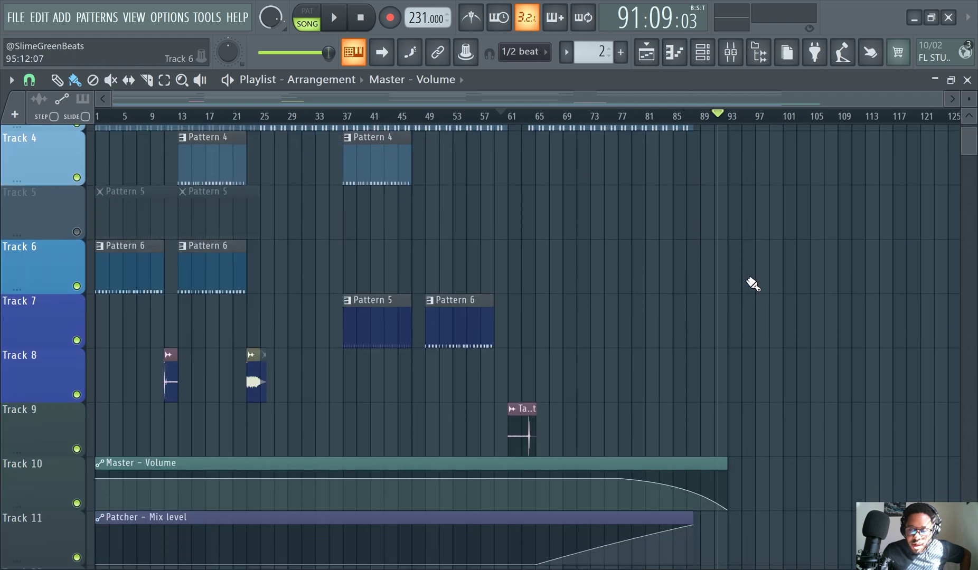
Audition the fade from bar 85, stopping once the song loops.
{"action": "left_click", "coordinate": [685, 117]}
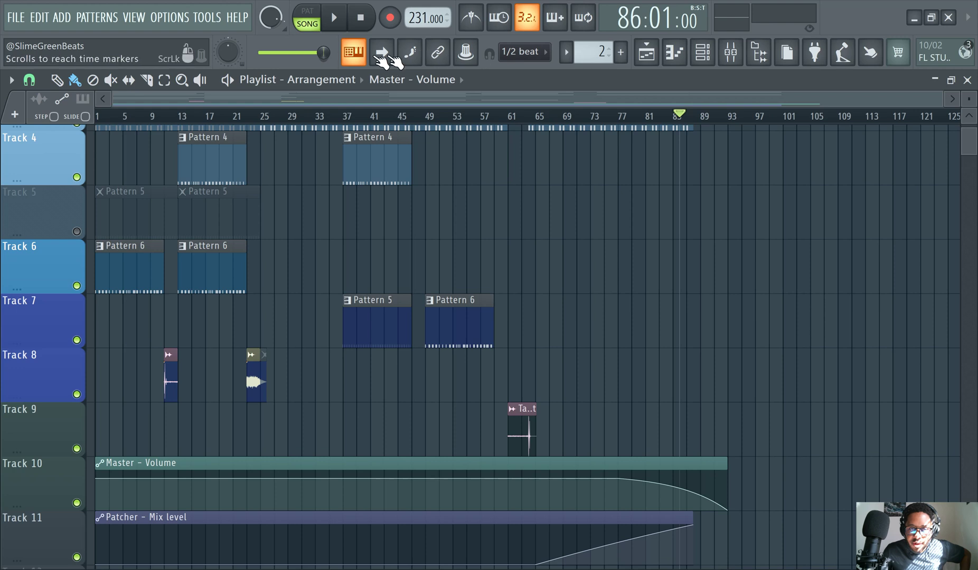
{"action": "left_click", "coordinate": [334, 17]}
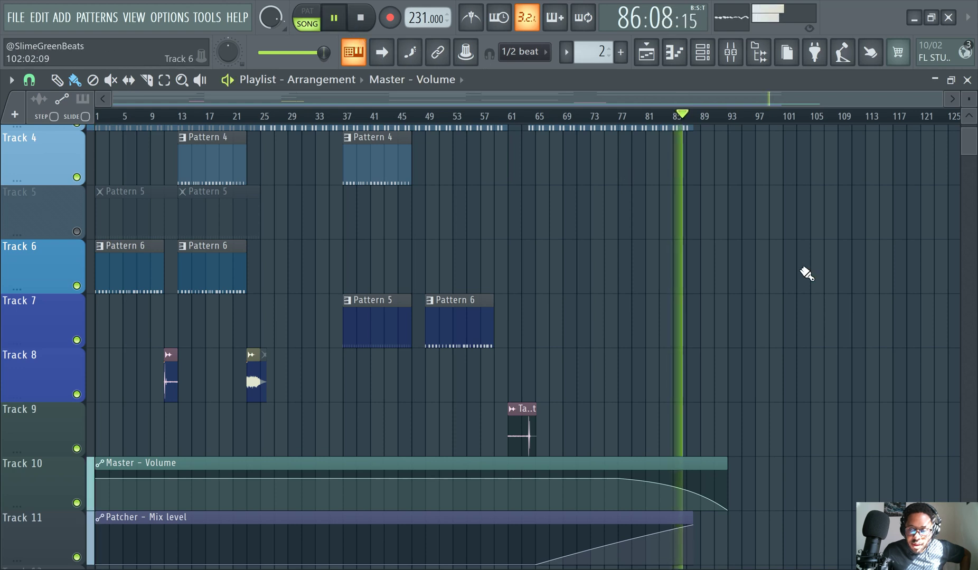
{"action": "left_click", "coordinate": [337, 23]}
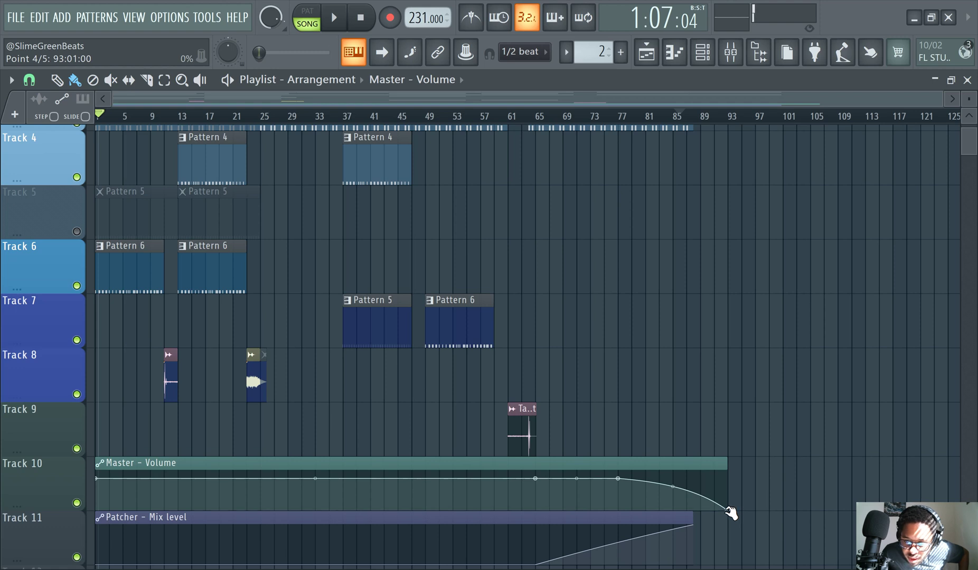
{"action": "scroll", "coordinate": [695, 175], "scroll_direction": "up", "scroll_amount": 2}
{"action": "scroll", "coordinate": [696, 183], "scroll_direction": "down", "scroll_amount": 3}
Replay the ending from bar 83, then jump playback back to around bar 79.
{"action": "left_click", "coordinate": [662, 115]}
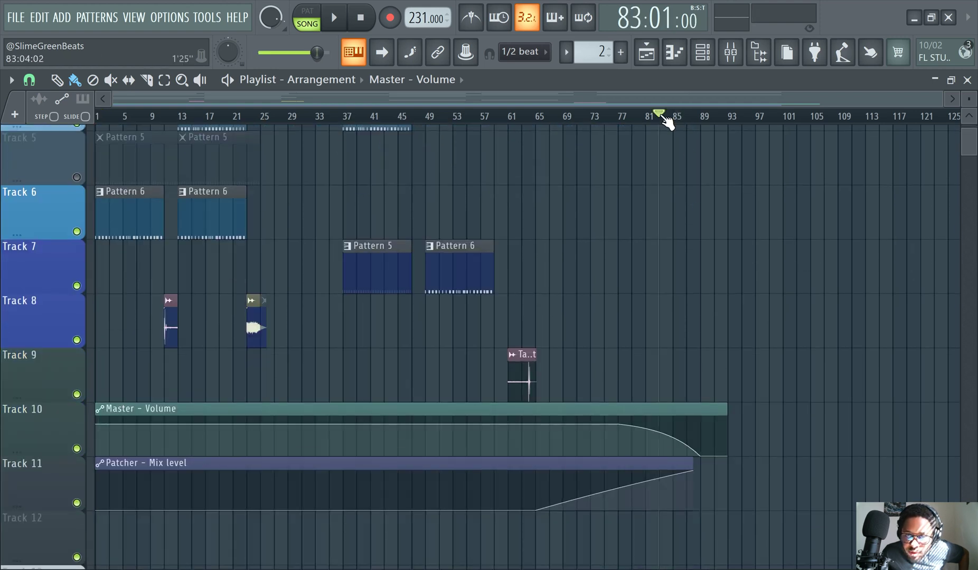
{"action": "left_click", "coordinate": [335, 20]}
{"action": "scroll", "coordinate": [791, 305], "scroll_direction": "up", "scroll_amount": 2}
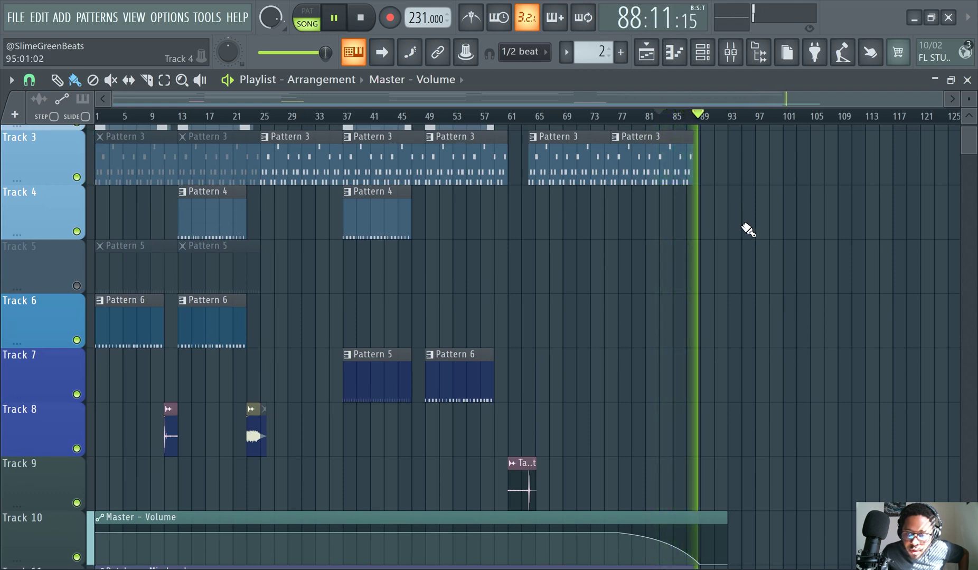
{"action": "scroll", "coordinate": [746, 230], "scroll_direction": "down", "scroll_amount": 1}
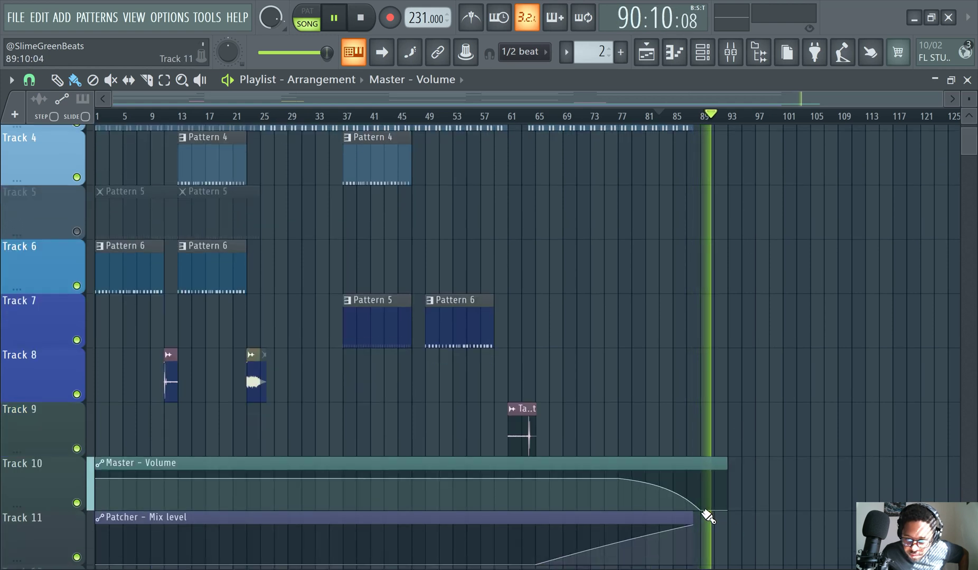
{"action": "scroll", "coordinate": [650, 132], "scroll_direction": "up", "scroll_amount": 1}
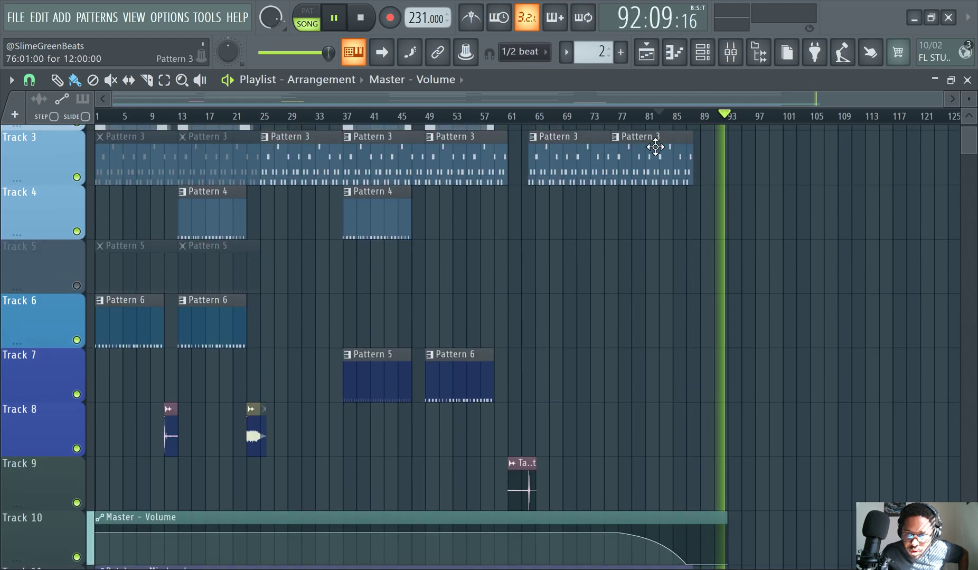
{"action": "left_click", "coordinate": [636, 116]}
{"action": "scroll", "coordinate": [774, 262], "scroll_direction": "down", "scroll_amount": 2}
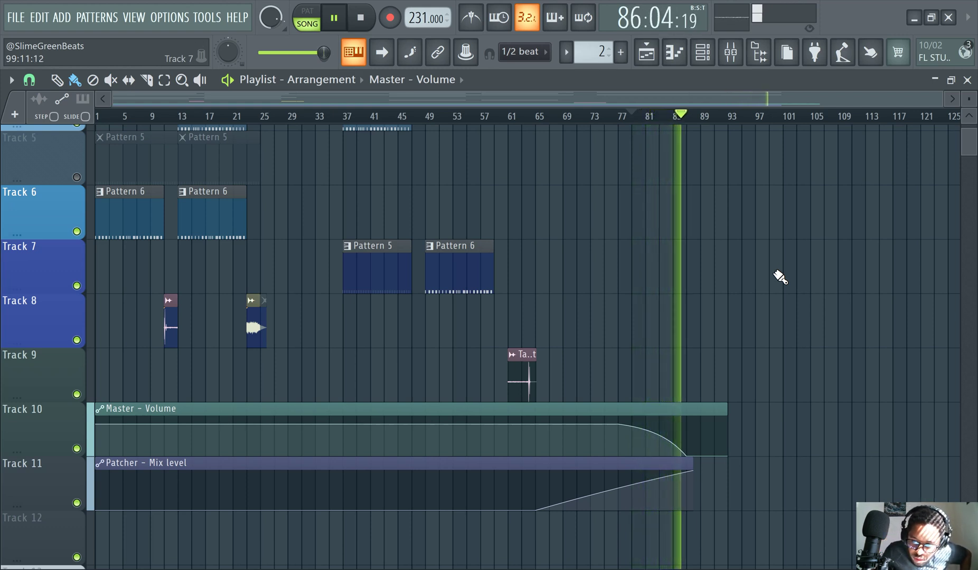
Pause playback and move the Master Volume fade's end point out to bar 93.
{"action": "left_click", "coordinate": [338, 21]}
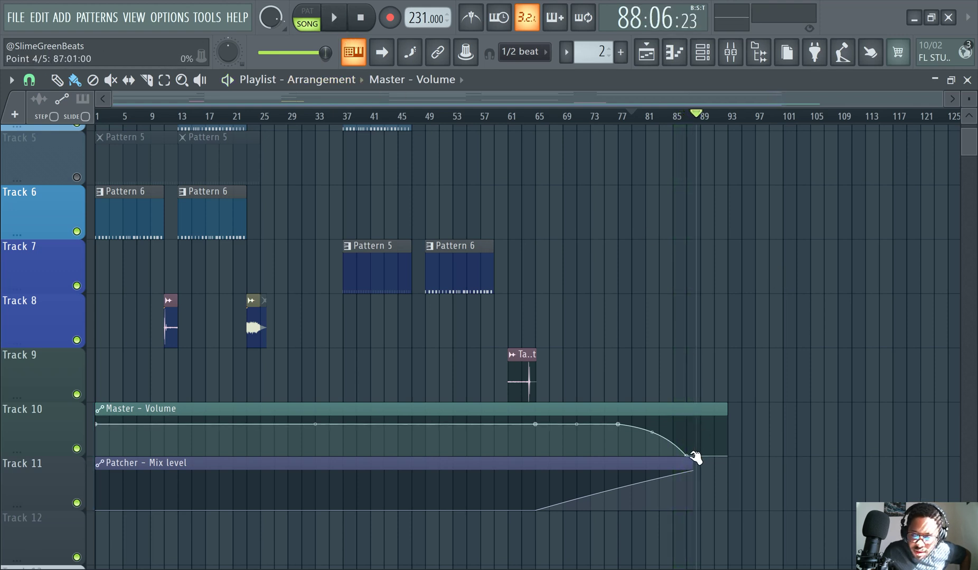
{"action": "left_click_drag", "start_coordinate": [690, 456], "coordinate": [729, 457]}
{"action": "scroll", "coordinate": [731, 399], "scroll_direction": "up", "scroll_amount": 3}
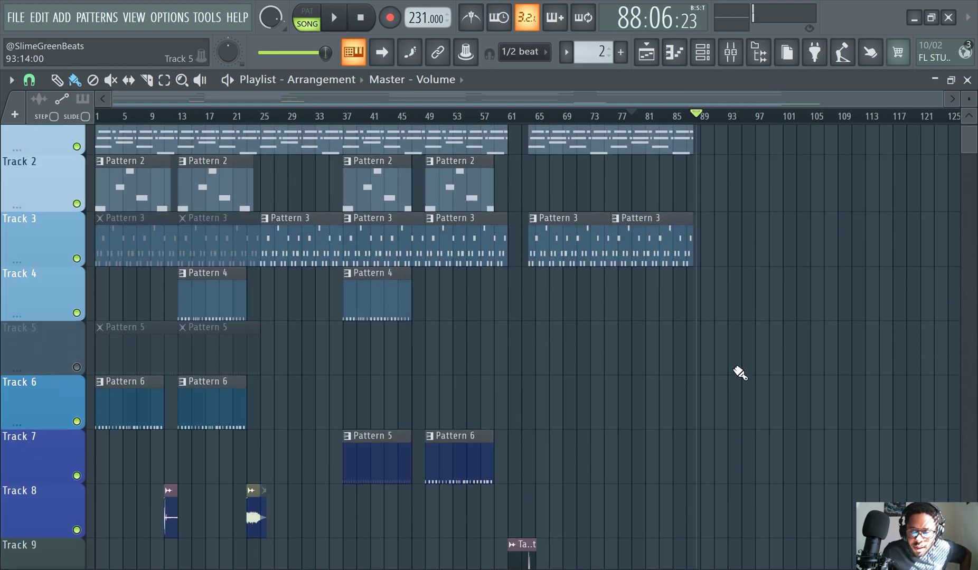
{"action": "scroll", "coordinate": [739, 375], "scroll_direction": "down", "scroll_amount": 4}
Audition the new fade from bar 83, stopping after the song loops.
{"action": "left_click", "coordinate": [661, 116]}
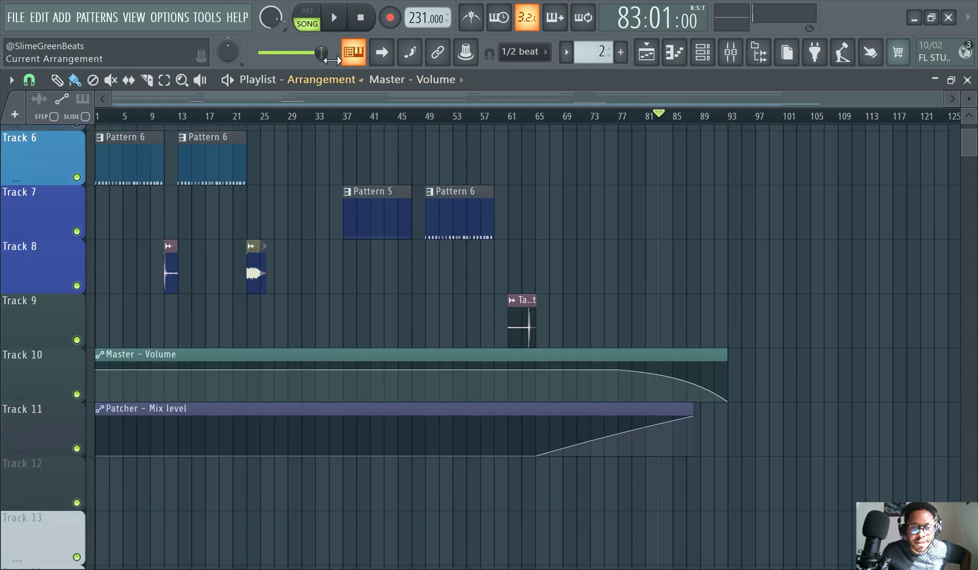
{"action": "key", "text": "space"}
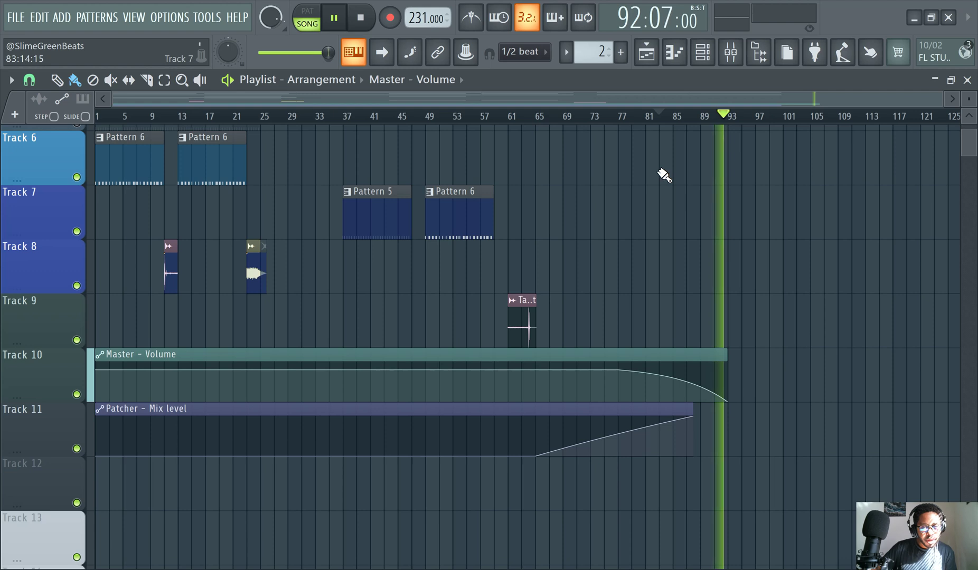
{"action": "left_click", "coordinate": [338, 20]}
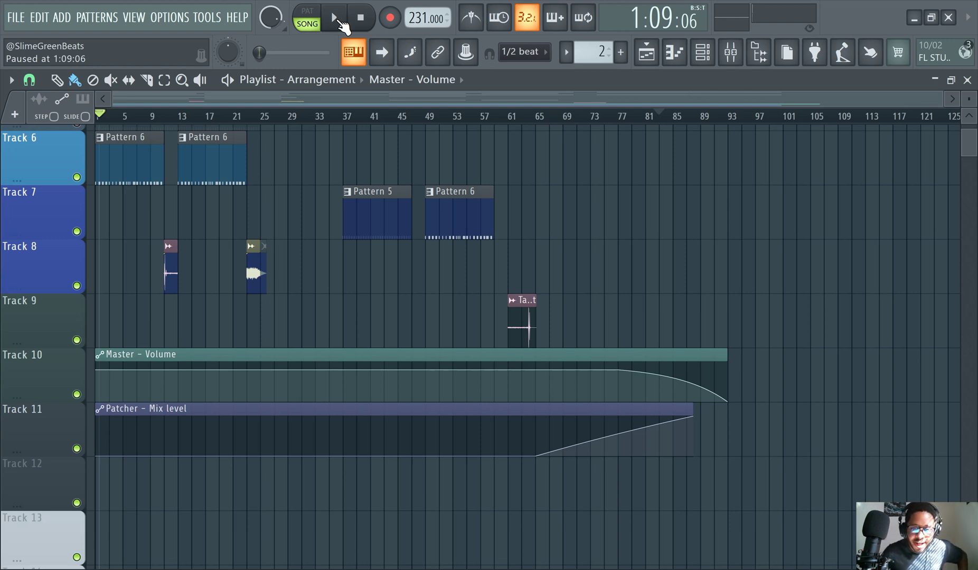
Save the project as 'midnight afternoon - foreverland - magic land.flp'.
{"action": "scroll", "coordinate": [727, 281], "scroll_direction": "up", "scroll_amount": 5}
{"action": "scroll", "coordinate": [734, 264], "scroll_direction": "down", "scroll_amount": 2}
{"action": "scroll", "coordinate": [743, 254], "scroll_direction": "down", "scroll_amount": 1}
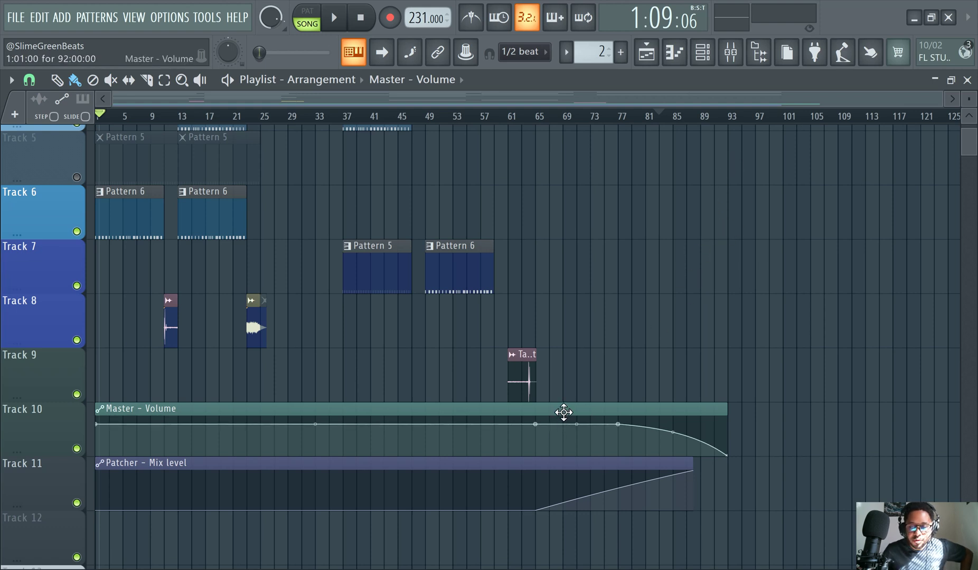
{"action": "key", "text": "ctrl+s"}
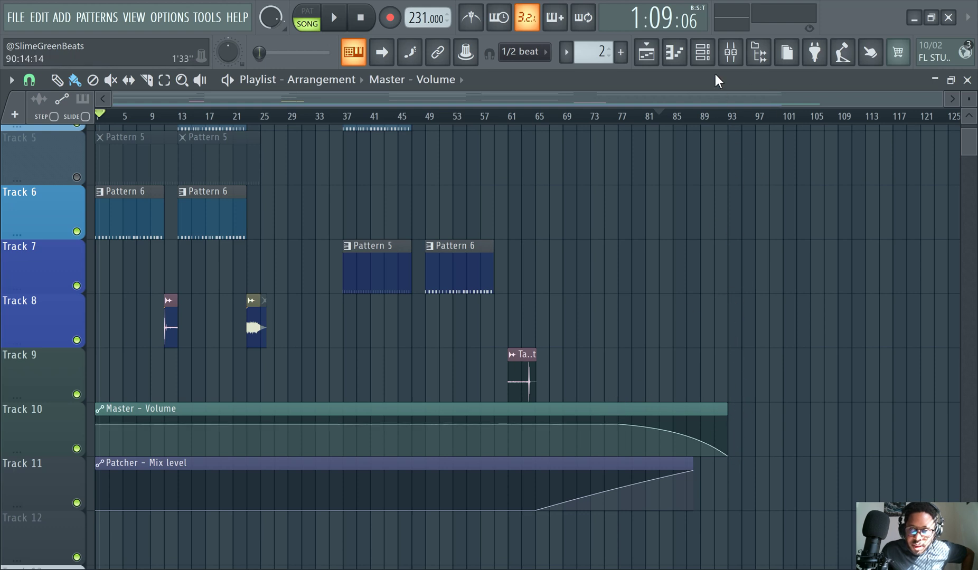
Create a flat Master - Volume #2 automation clip on Track 12 from the Mixer's Master fader.
{"action": "left_click", "coordinate": [730, 52]}
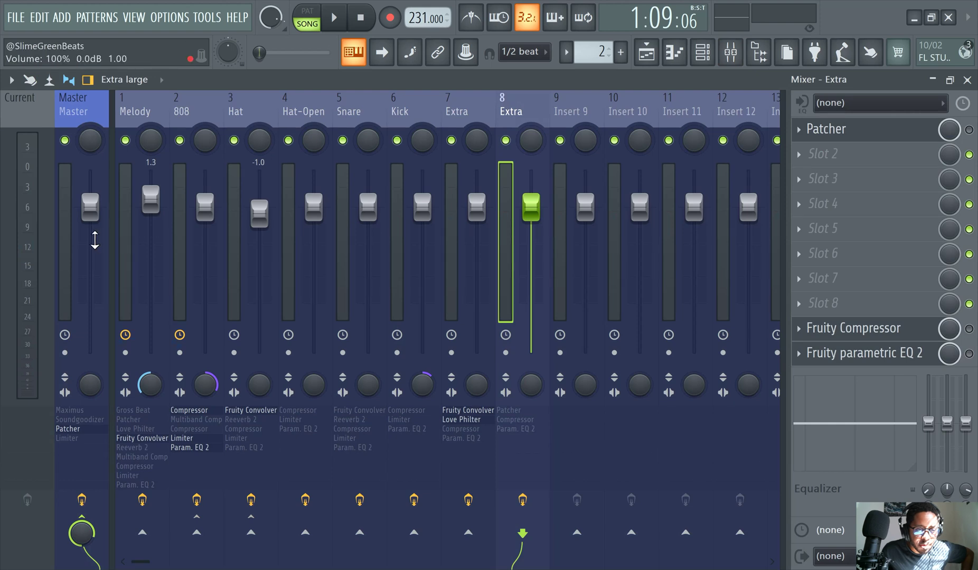
{"action": "right_click", "coordinate": [90, 238]}
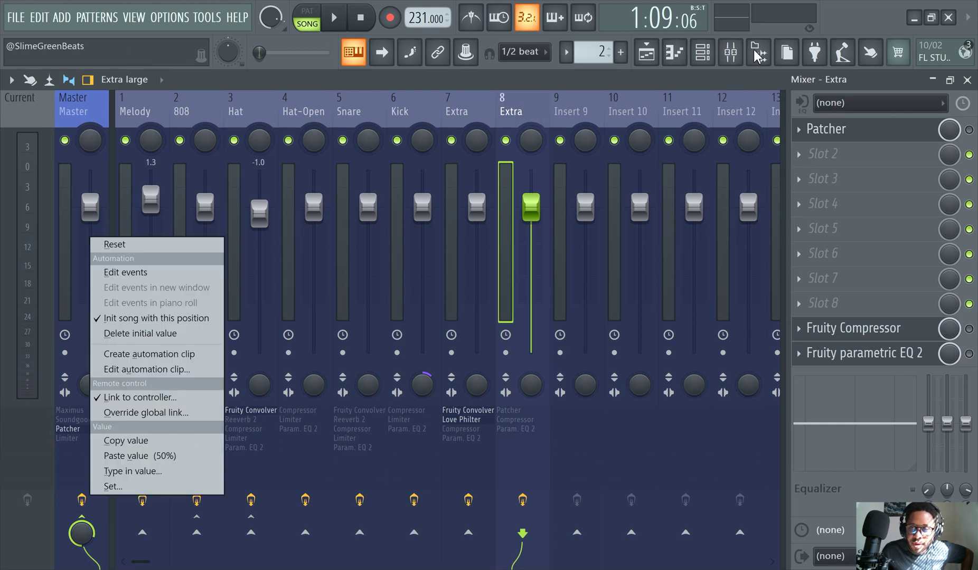
{"action": "left_click", "coordinate": [730, 51]}
{"action": "left_click", "coordinate": [730, 52]}
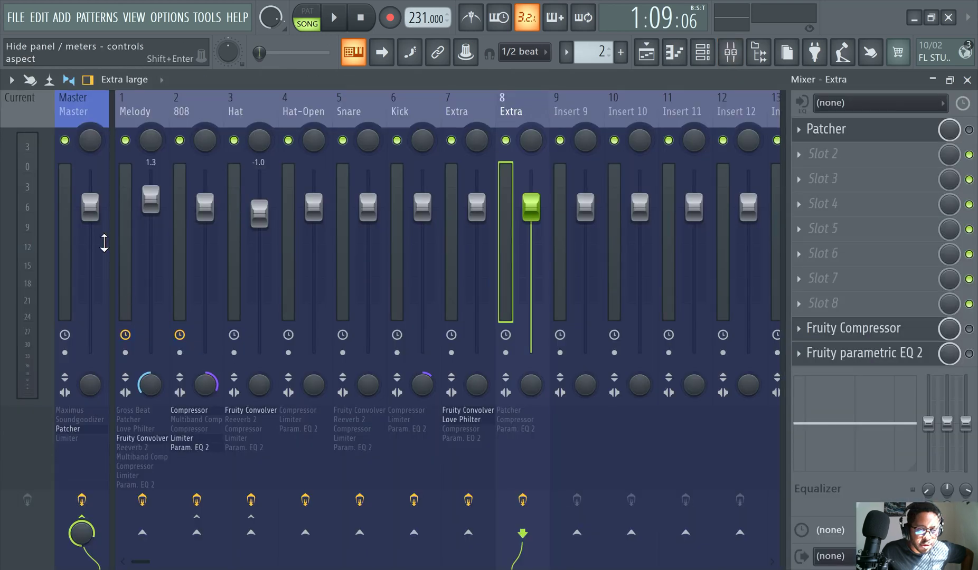
{"action": "right_click", "coordinate": [90, 233]}
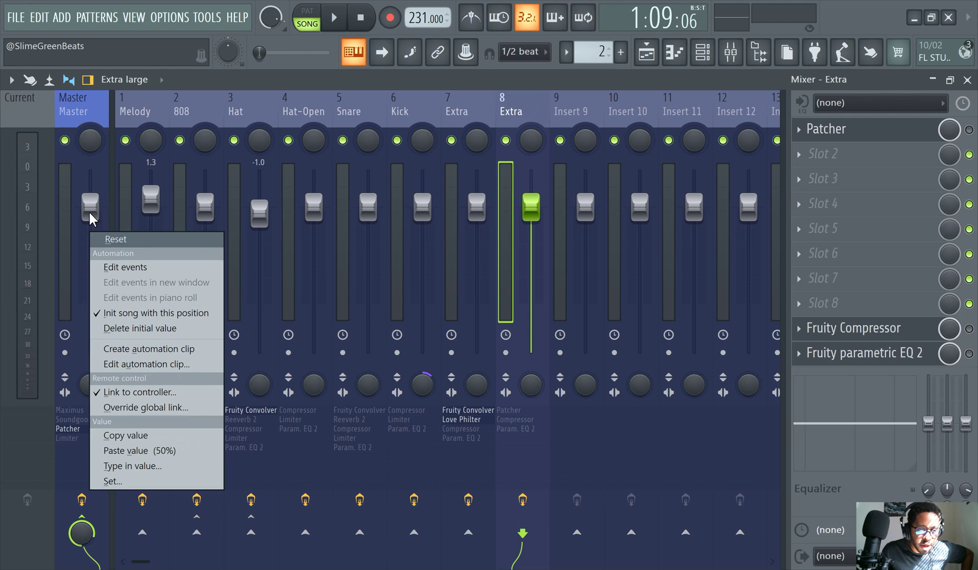
{"action": "left_click", "coordinate": [105, 349]}
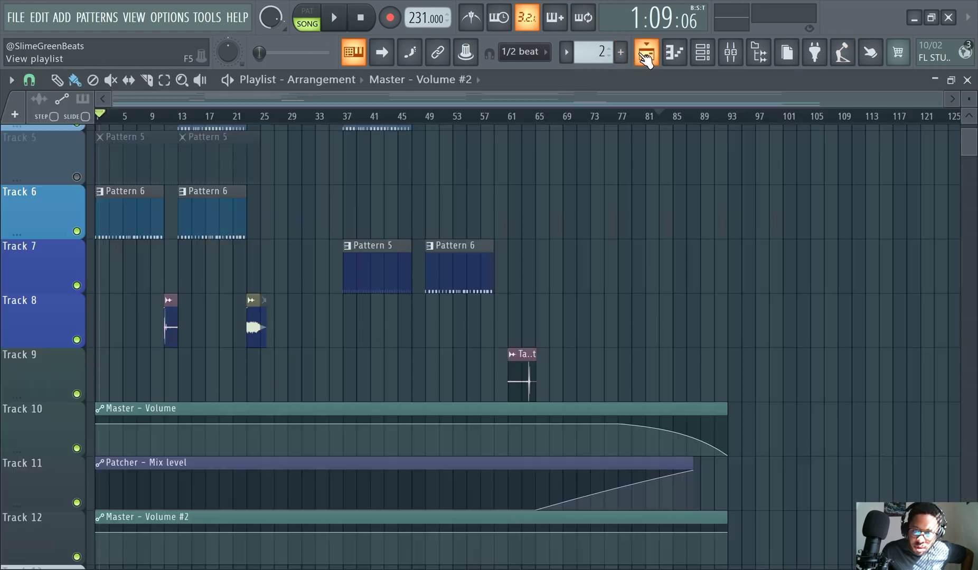
{"action": "left_click", "coordinate": [646, 52]}
{"action": "scroll", "coordinate": [606, 436], "scroll_direction": "down", "scroll_amount": 1}
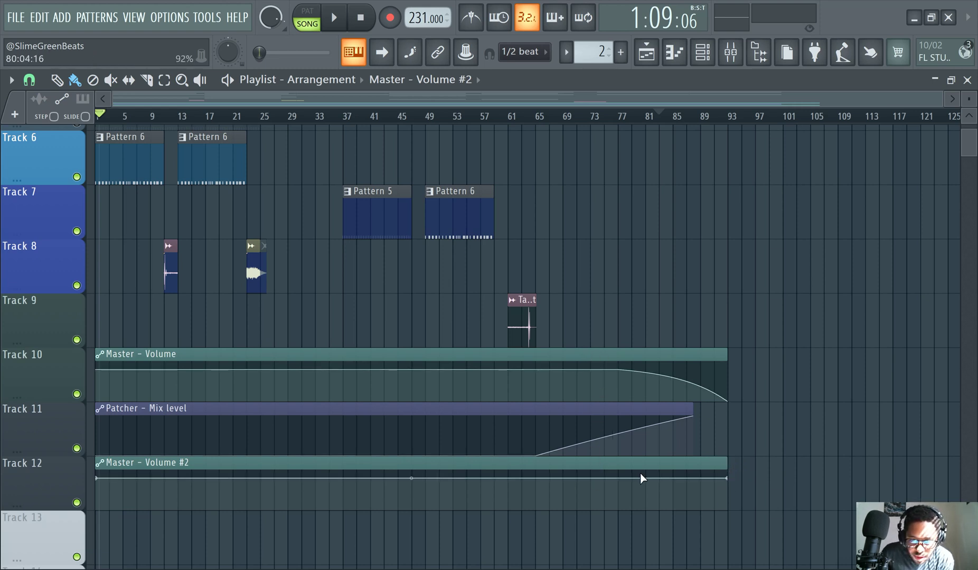
{"action": "right_click", "coordinate": [728, 479]}
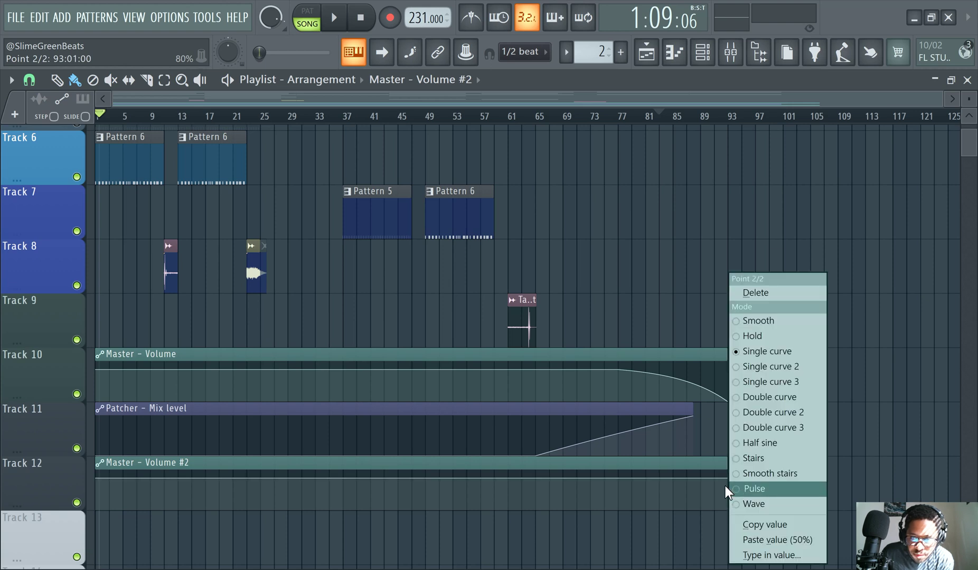
{"action": "left_click", "coordinate": [179, 473]}
{"action": "right_click", "coordinate": [98, 479]}
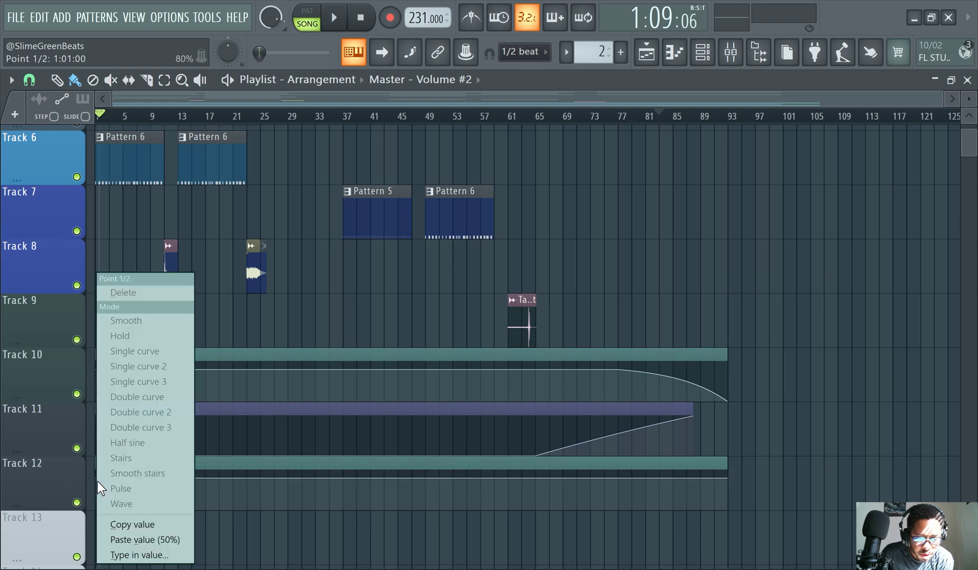
{"action": "left_click", "coordinate": [143, 524]}
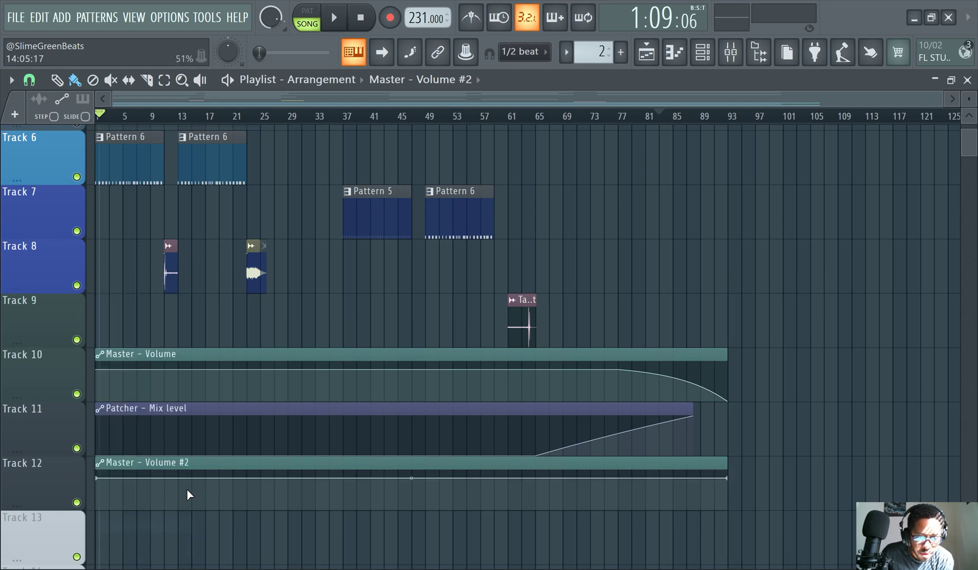
Select the Master insert in the Mixer, then bring up Master - Volume #2's first-point options.
{"action": "left_click", "coordinate": [738, 57]}
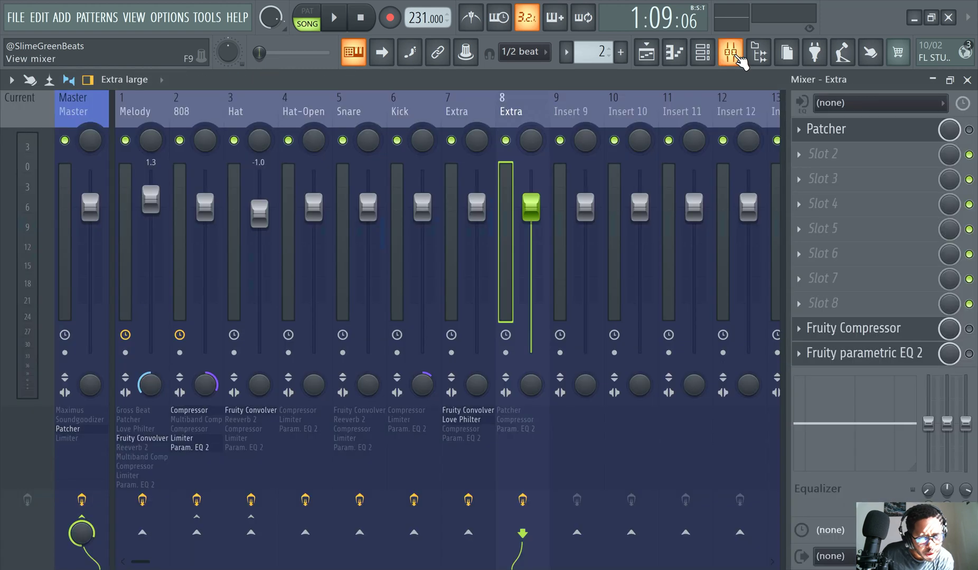
{"action": "left_click", "coordinate": [72, 223]}
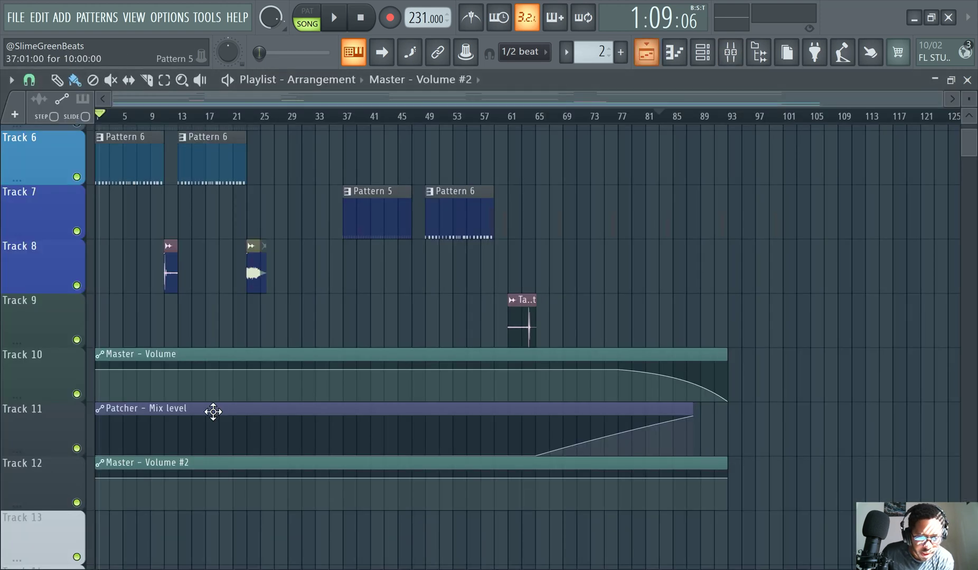
{"action": "key", "text": "F9"}
{"action": "right_click", "coordinate": [104, 480]}
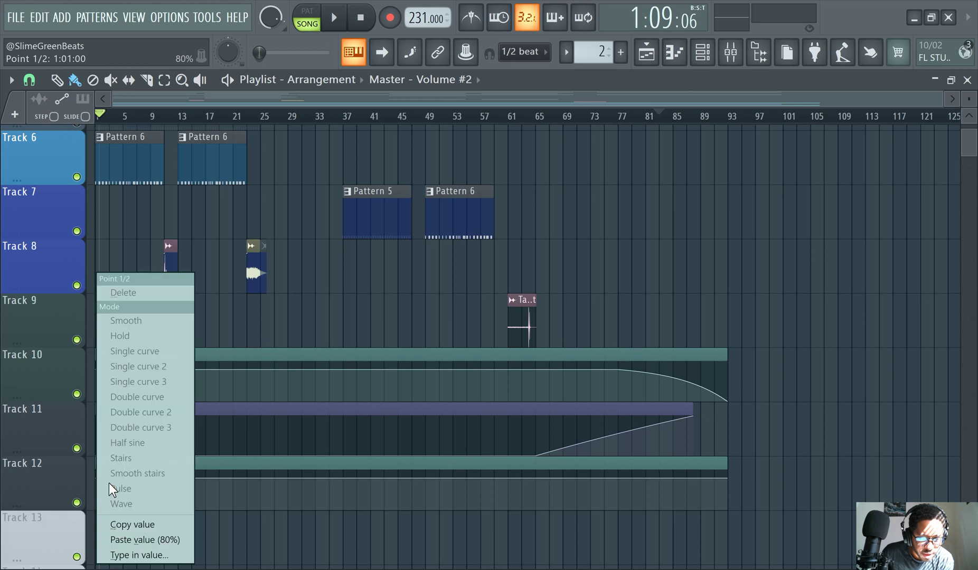
Copy the first point's 80% value and scroll the playlist to see where the last patterns end.
{"action": "left_click", "coordinate": [155, 525]}
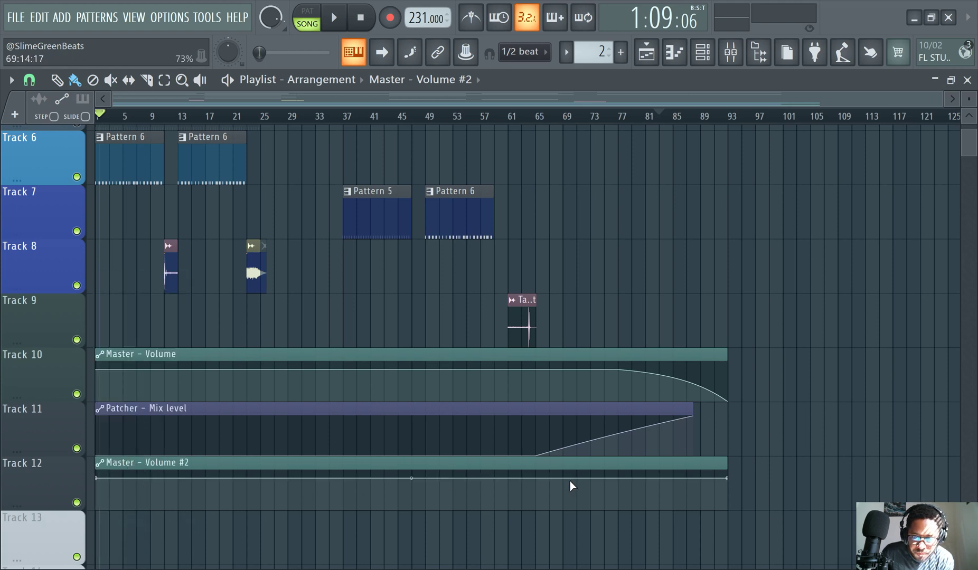
{"action": "scroll", "coordinate": [688, 258], "scroll_direction": "up", "scroll_amount": 4}
{"action": "scroll", "coordinate": [647, 201], "scroll_direction": "down", "scroll_amount": 7}
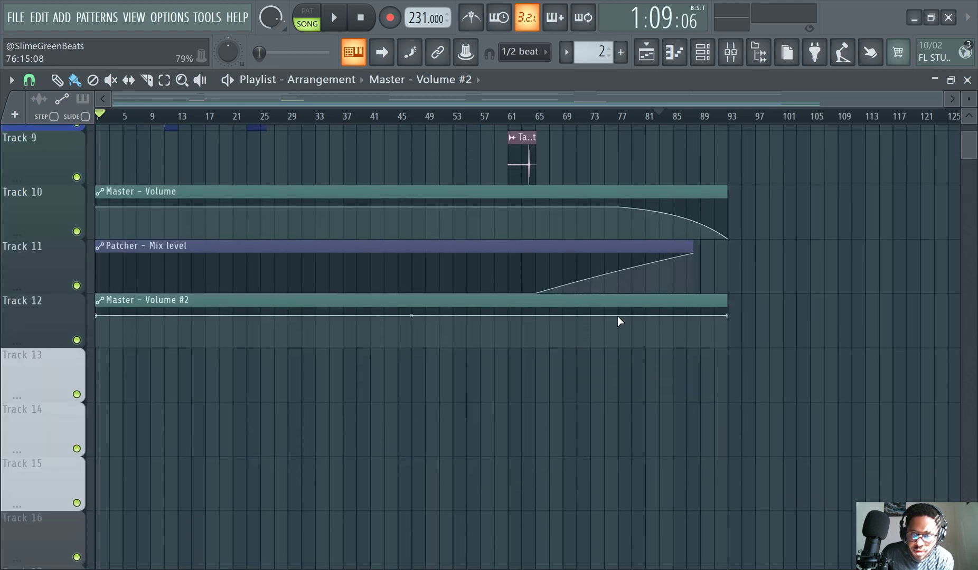
{"action": "scroll", "coordinate": [633, 270], "scroll_direction": "up", "scroll_amount": 7}
{"action": "scroll", "coordinate": [624, 248], "scroll_direction": "down", "scroll_amount": 5}
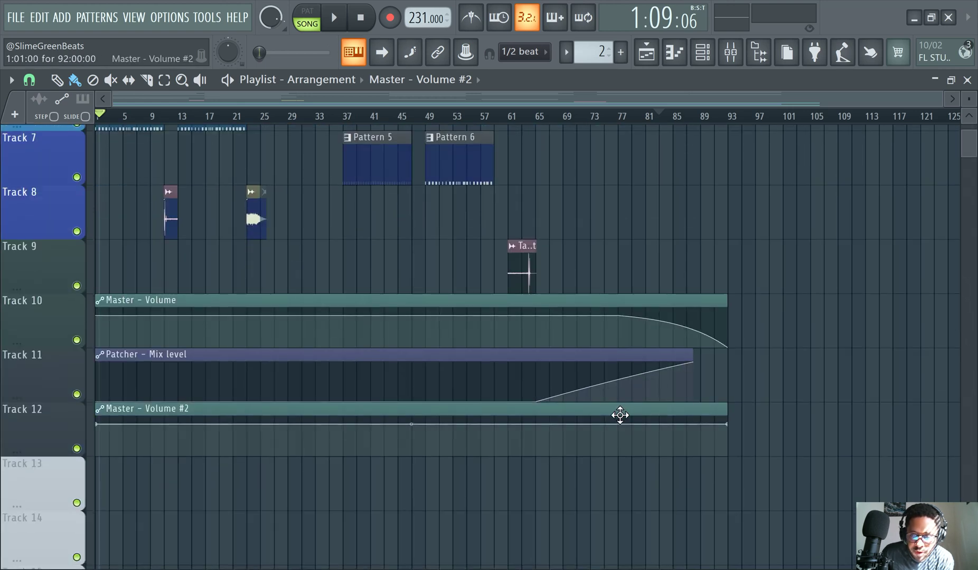
{"action": "scroll", "coordinate": [618, 429], "scroll_direction": "up", "scroll_amount": 6}
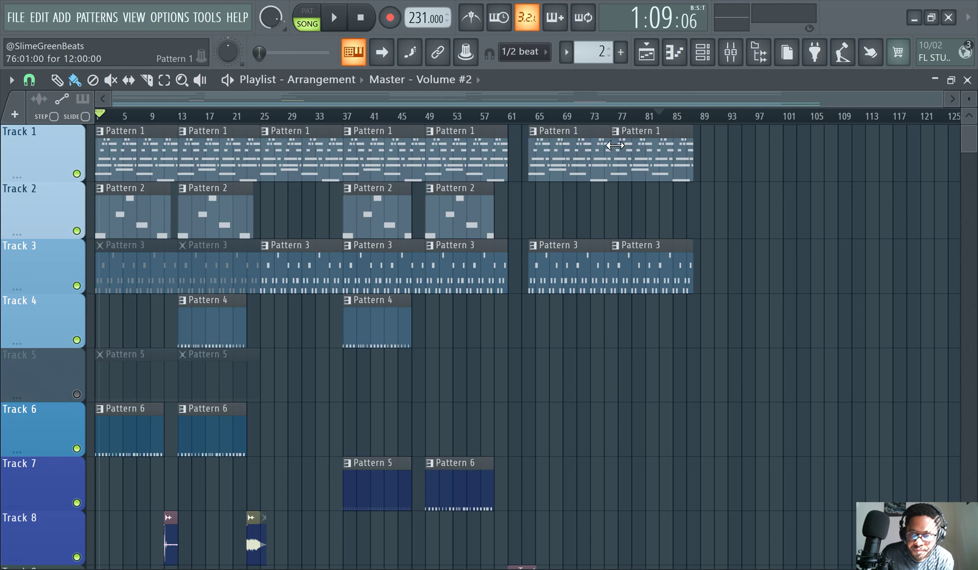
{"action": "scroll", "coordinate": [618, 338], "scroll_direction": "down", "scroll_amount": 5}
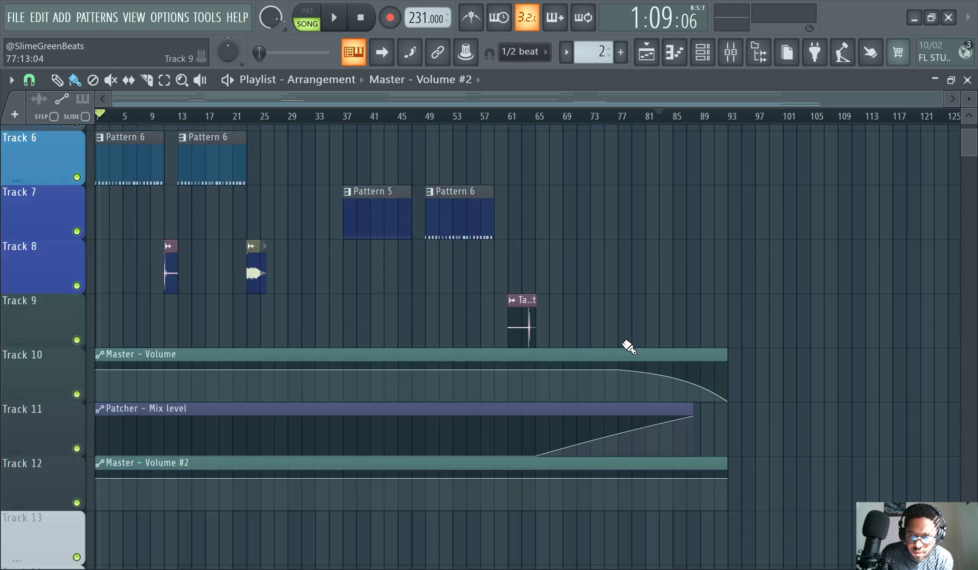
{"action": "scroll", "coordinate": [629, 343], "scroll_direction": "up", "scroll_amount": 4}
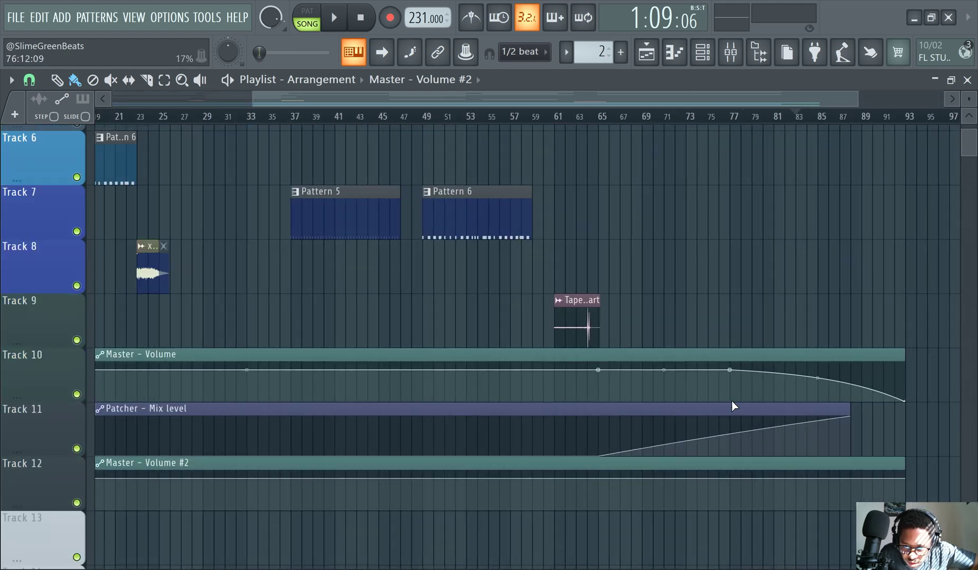
Paste the copied 80% value onto the bar 77 point and switch to the Draw tool.
{"action": "right_click", "coordinate": [735, 480]}
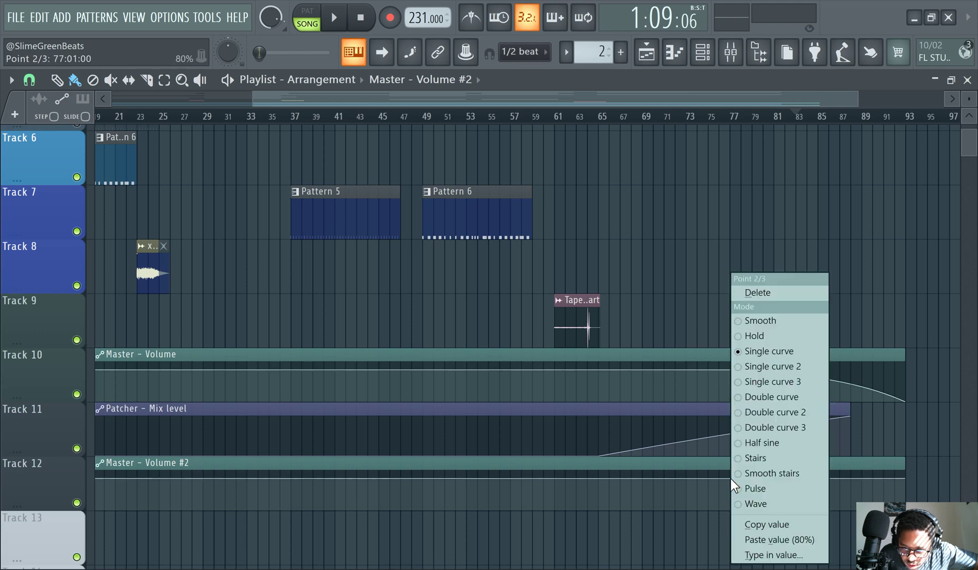
{"action": "left_click", "coordinate": [770, 539]}
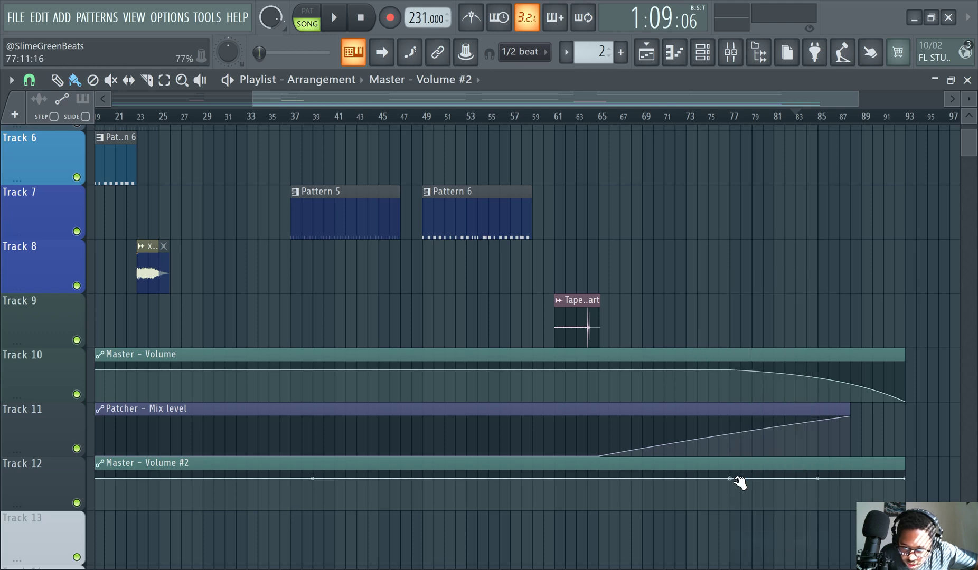
{"action": "left_click", "coordinate": [57, 80]}
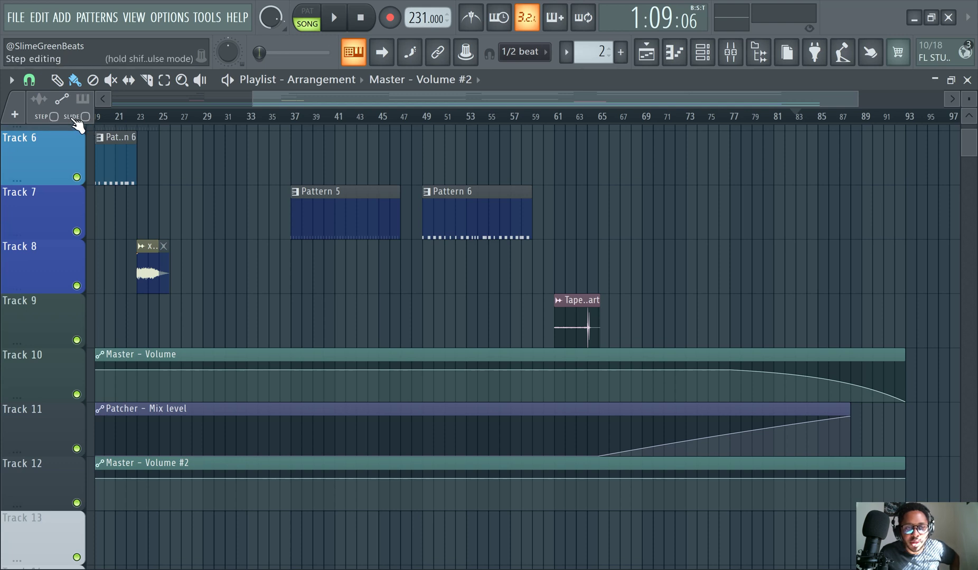
{"action": "mouse_move", "coordinate": [627, 407]}
{"action": "mouse_move", "coordinate": [703, 482]}
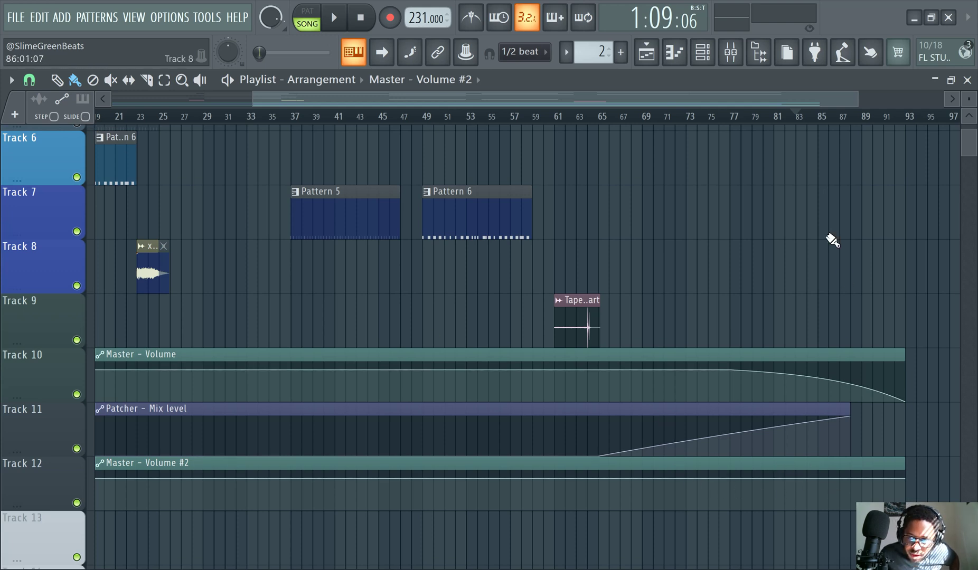
Drop the last point to 0% at bar 93 and bend the slope from bar 77 into a smooth curve.
{"action": "mouse_move", "coordinate": [874, 403]}
{"action": "scroll", "coordinate": [877, 404], "scroll_direction": "down", "scroll_amount": 1}
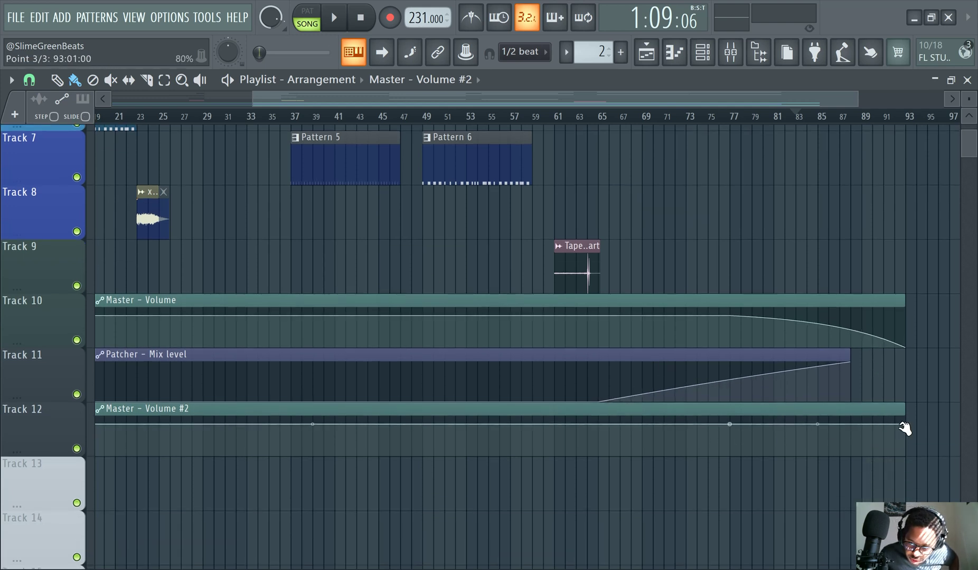
{"action": "left_click_drag", "start_coordinate": [910, 427], "coordinate": [908, 459]}
{"action": "mouse_move", "coordinate": [817, 448]}
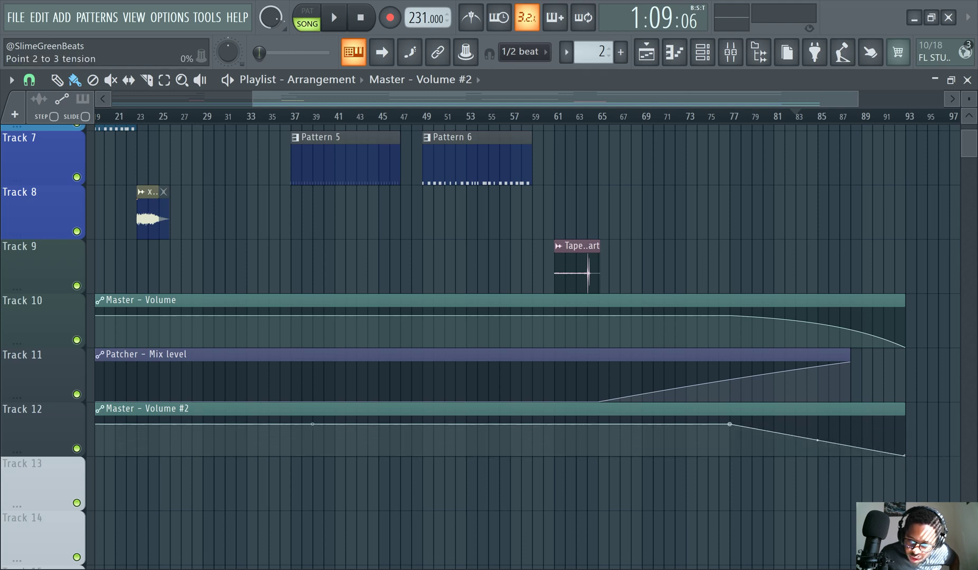
{"action": "left_click_drag", "start_coordinate": [817, 440], "coordinate": [818, 432]}
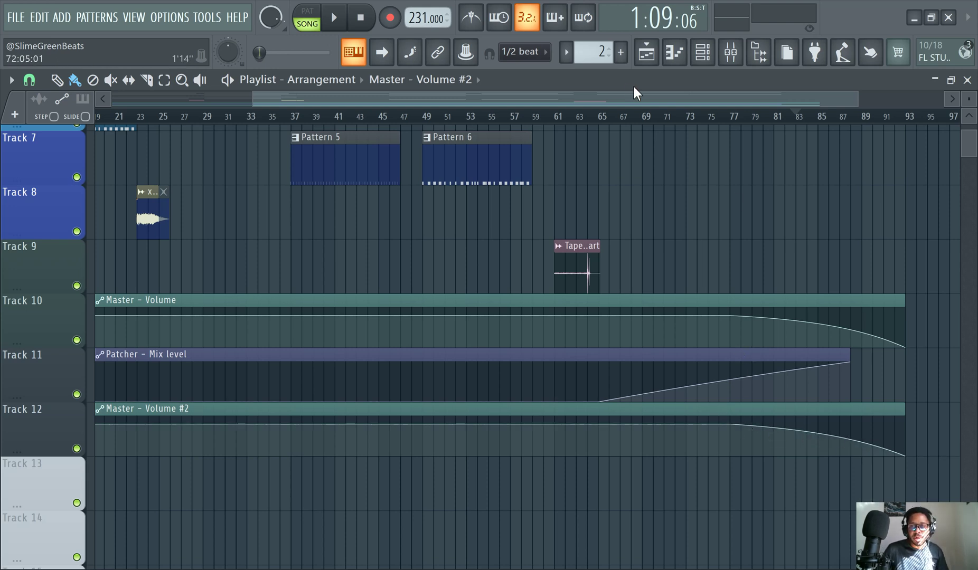
{"action": "left_click_drag", "start_coordinate": [633, 97], "coordinate": [764, 96]}
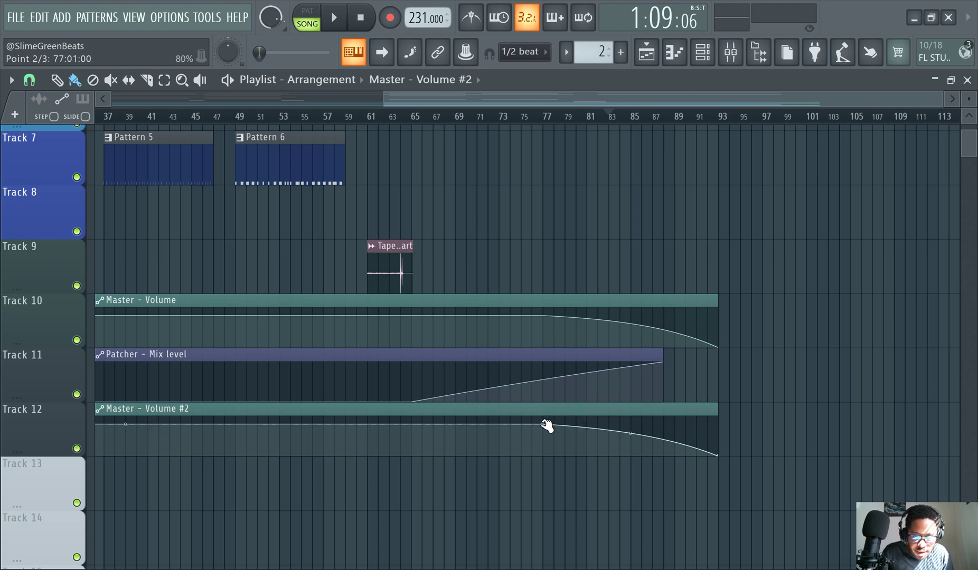
Paste 80% into the Volume #2 fade's middle point, then add a 42% point near bar 85.
{"action": "left_click_drag", "start_coordinate": [543, 424], "coordinate": [543, 422]}
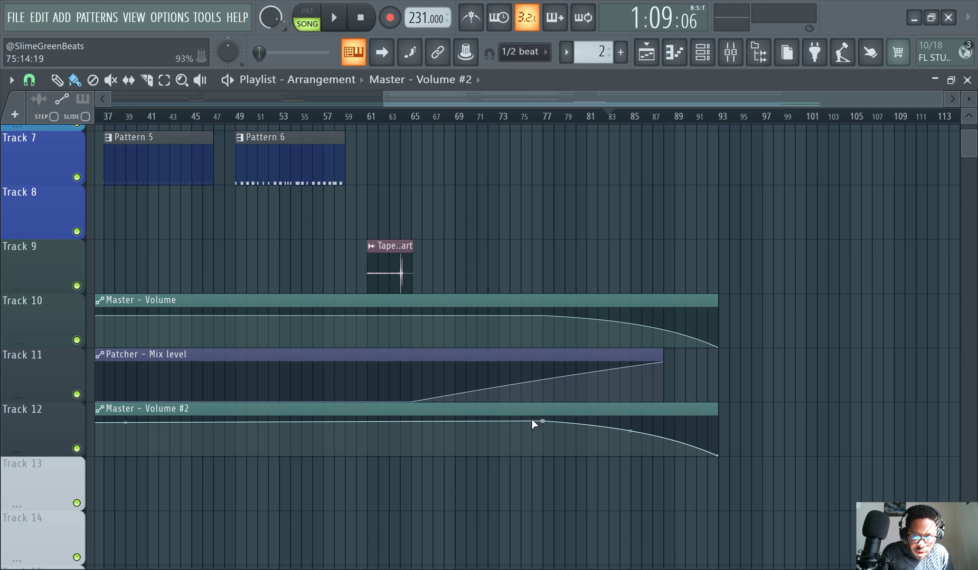
{"action": "right_click", "coordinate": [543, 420]}
{"action": "left_click", "coordinate": [615, 541]}
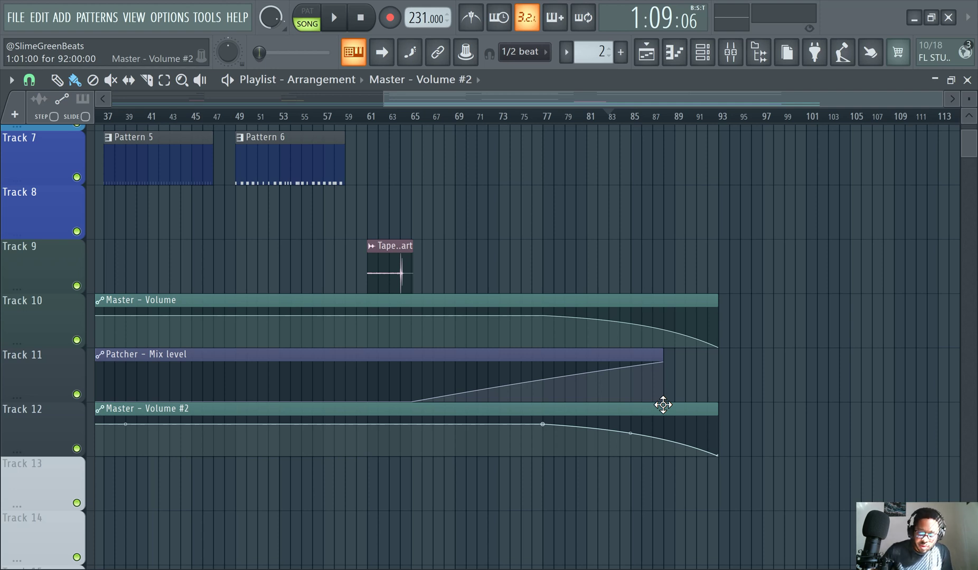
{"action": "left_click", "coordinate": [631, 446]}
{"action": "left_click_drag", "start_coordinate": [632, 449], "coordinate": [727, 461]}
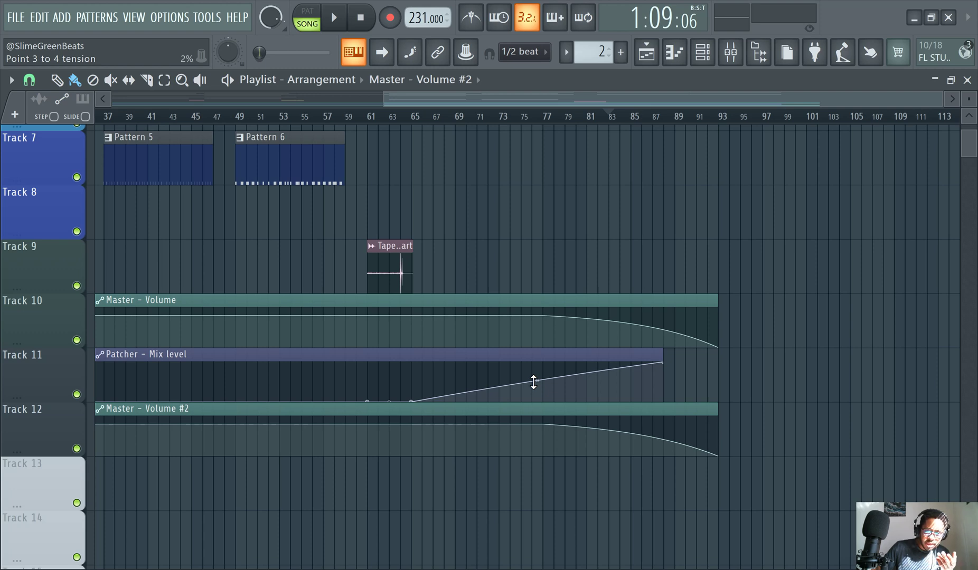
Start playback from bar 59 to hear the fade.
{"action": "left_click", "coordinate": [391, 116]}
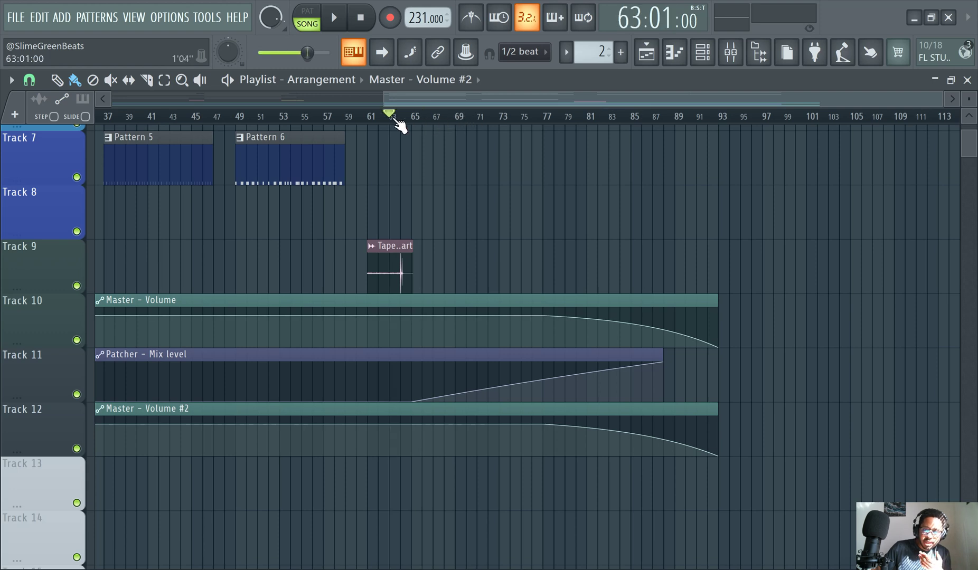
{"action": "left_click", "coordinate": [347, 117]}
{"action": "left_click", "coordinate": [333, 17]}
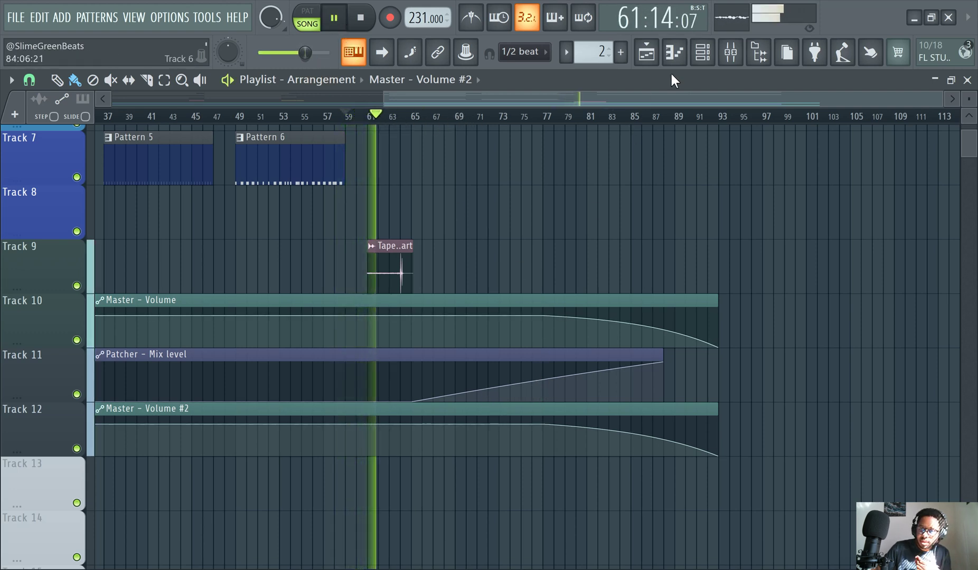
In the Mixer, review the Melody and Master inserts and check the Master's Patcher effect, then return to the Playlist.
{"action": "left_click", "coordinate": [730, 51]}
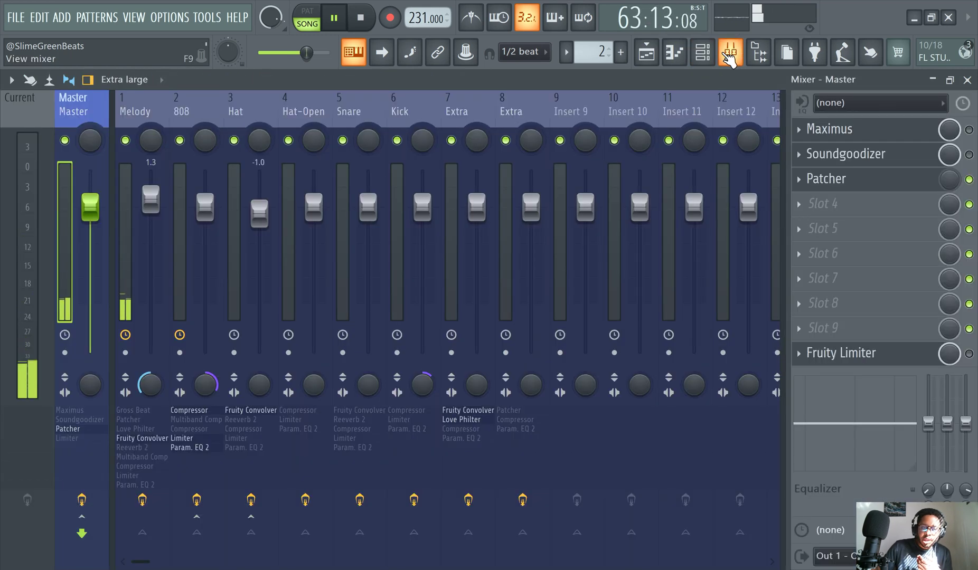
{"action": "left_click", "coordinate": [124, 244]}
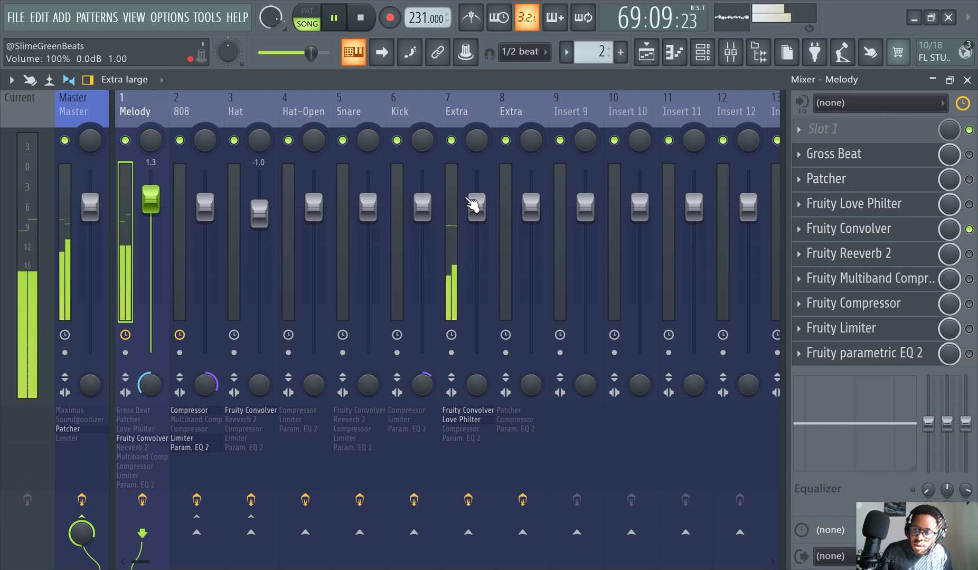
{"action": "left_click", "coordinate": [62, 213]}
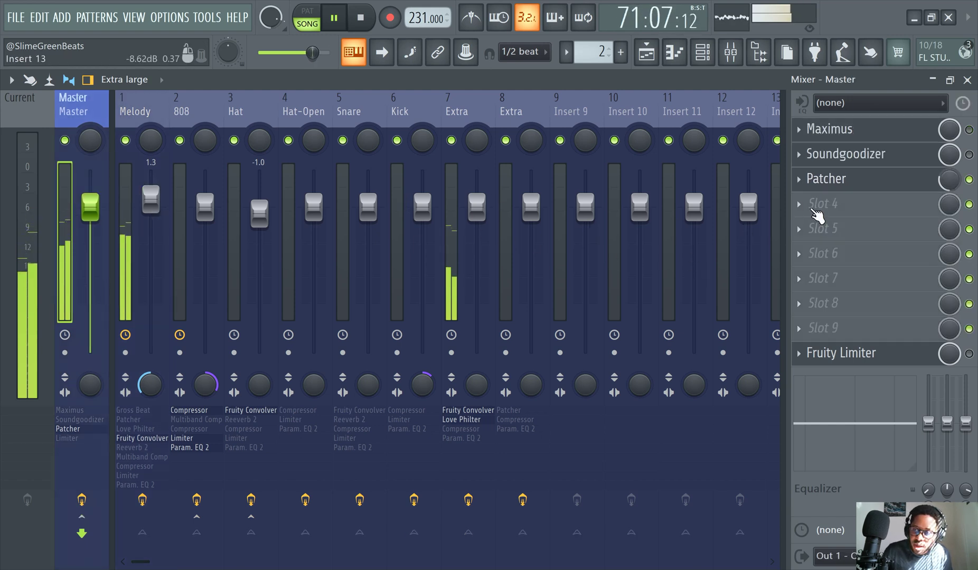
{"action": "left_click", "coordinate": [845, 182]}
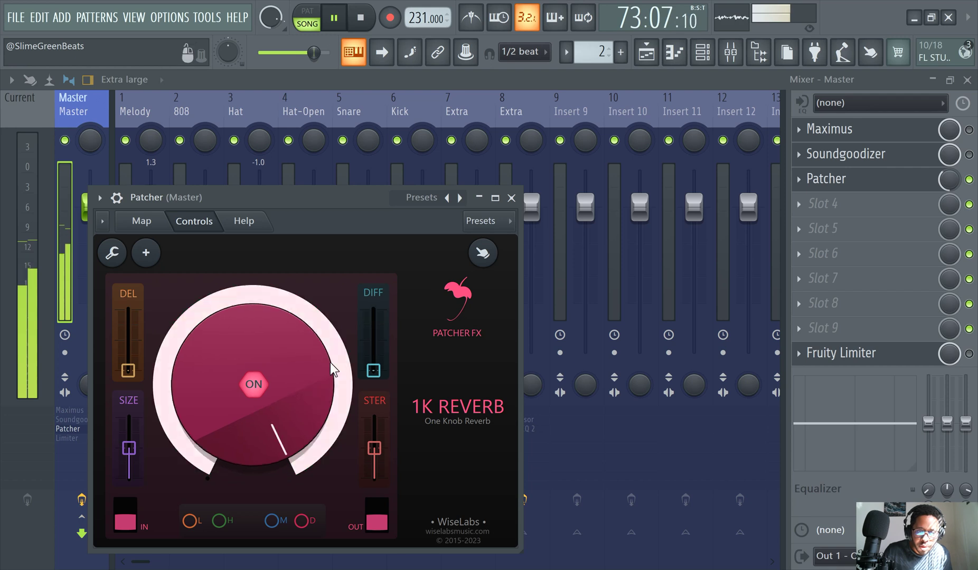
{"action": "left_click", "coordinate": [747, 312]}
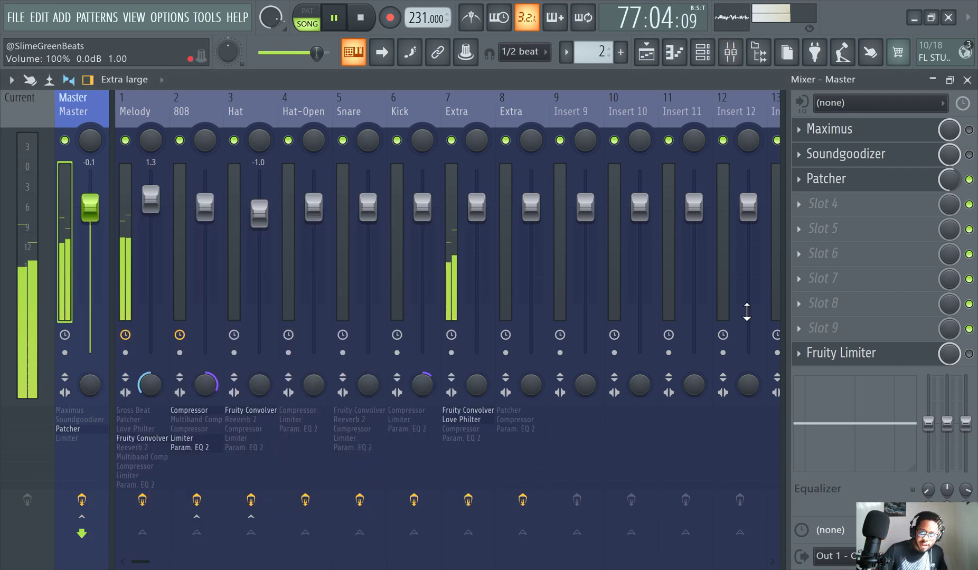
{"action": "left_click", "coordinate": [648, 50]}
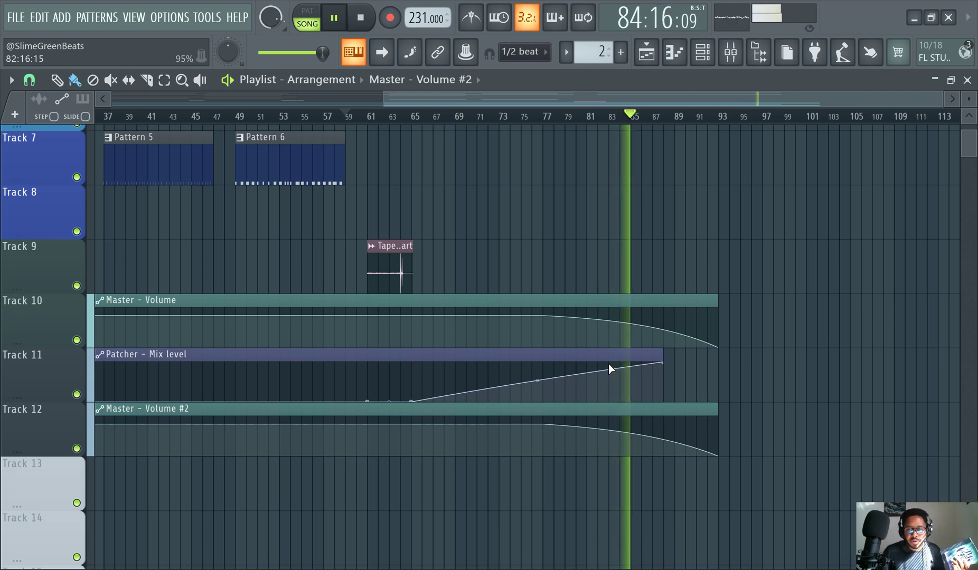
Pause playback near bar 89, set the Channel rack filter to All, then return to the Playlist.
{"action": "scroll", "coordinate": [677, 245], "scroll_direction": "up", "scroll_amount": 6}
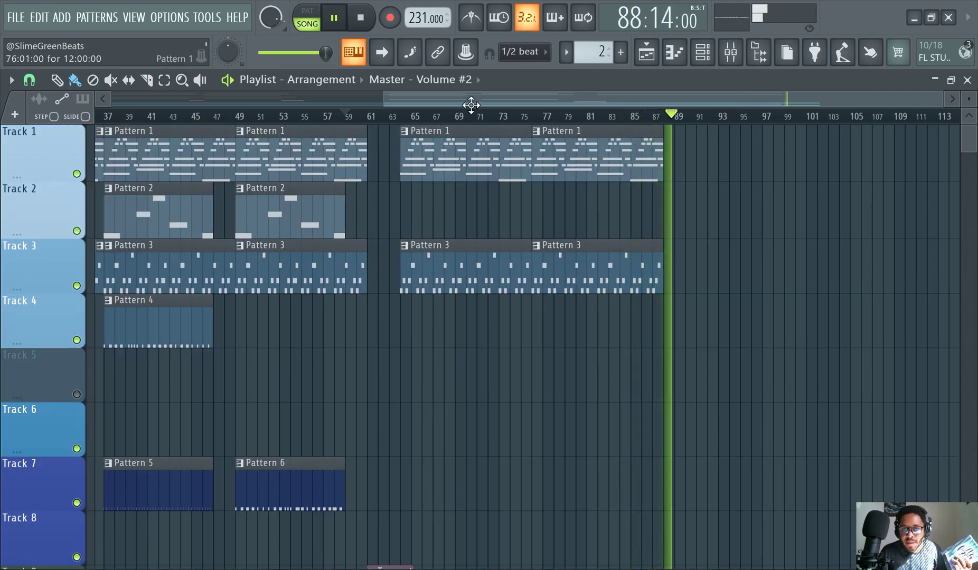
{"action": "left_click", "coordinate": [334, 18]}
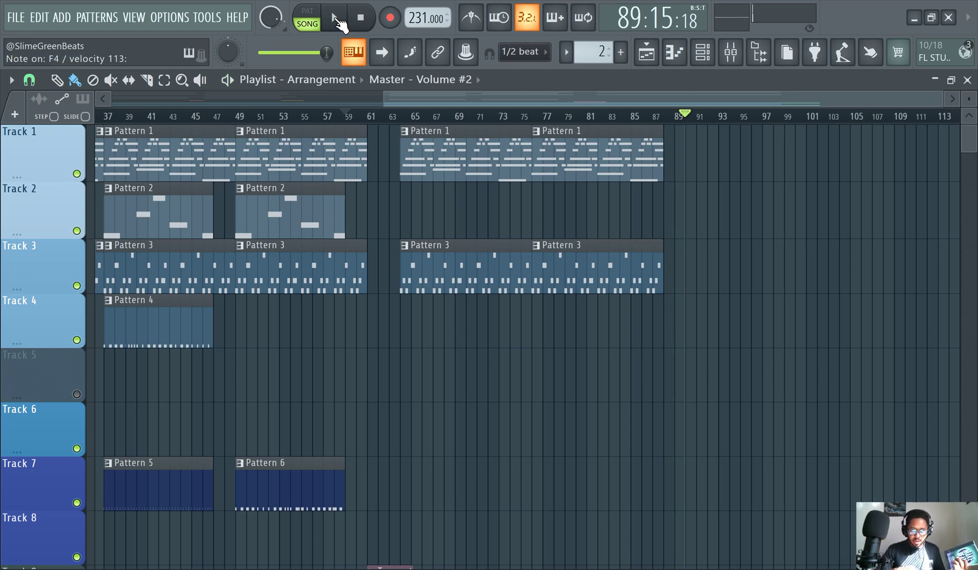
{"action": "left_click", "coordinate": [702, 52]}
{"action": "left_click", "coordinate": [253, 82]}
{"action": "left_click", "coordinate": [222, 95]}
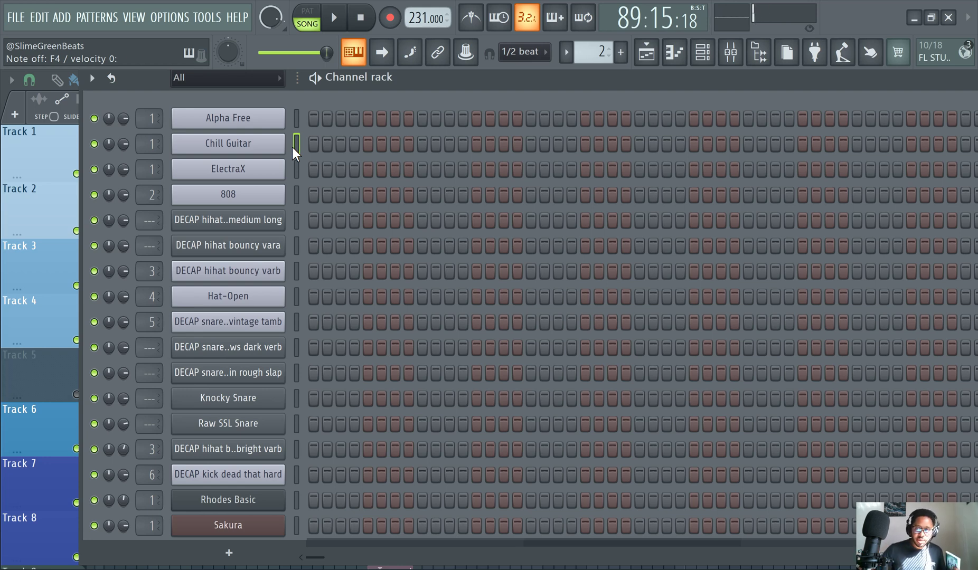
{"action": "left_click", "coordinate": [742, 60]}
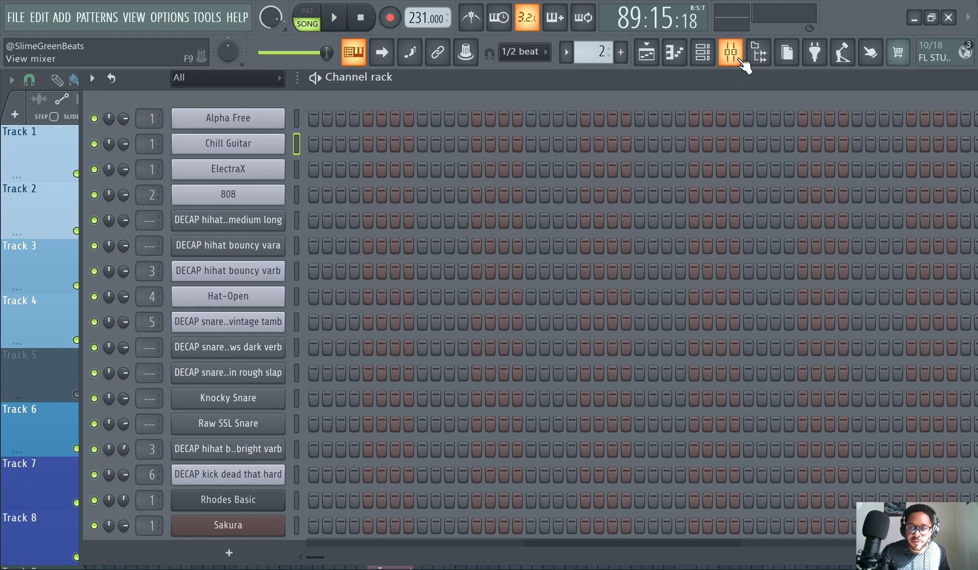
{"action": "left_click", "coordinate": [713, 57]}
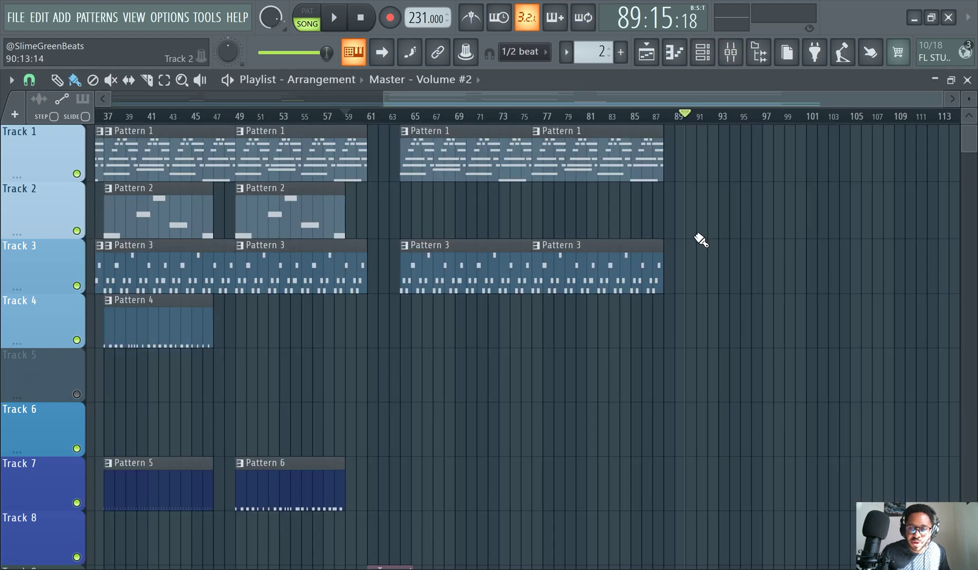
Play the song from bar 87 and scroll down to follow the Master Volume automation fading out.
{"action": "scroll", "coordinate": [676, 216], "scroll_direction": "down", "scroll_amount": 3}
{"action": "scroll", "coordinate": [686, 328], "scroll_direction": "up", "scroll_amount": 2}
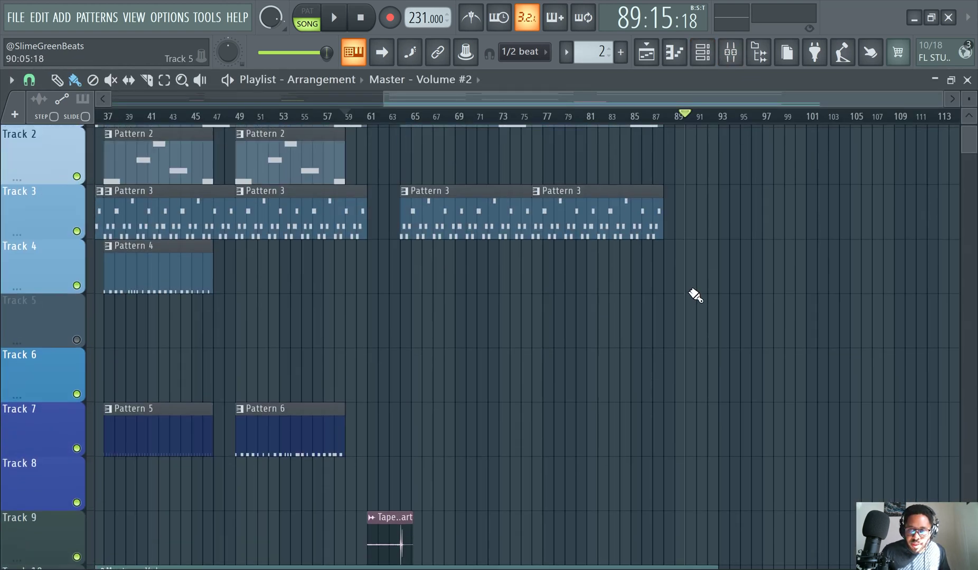
{"action": "scroll", "coordinate": [687, 227], "scroll_direction": "up", "scroll_amount": 1}
{"action": "scroll", "coordinate": [697, 238], "scroll_direction": "down", "scroll_amount": 7}
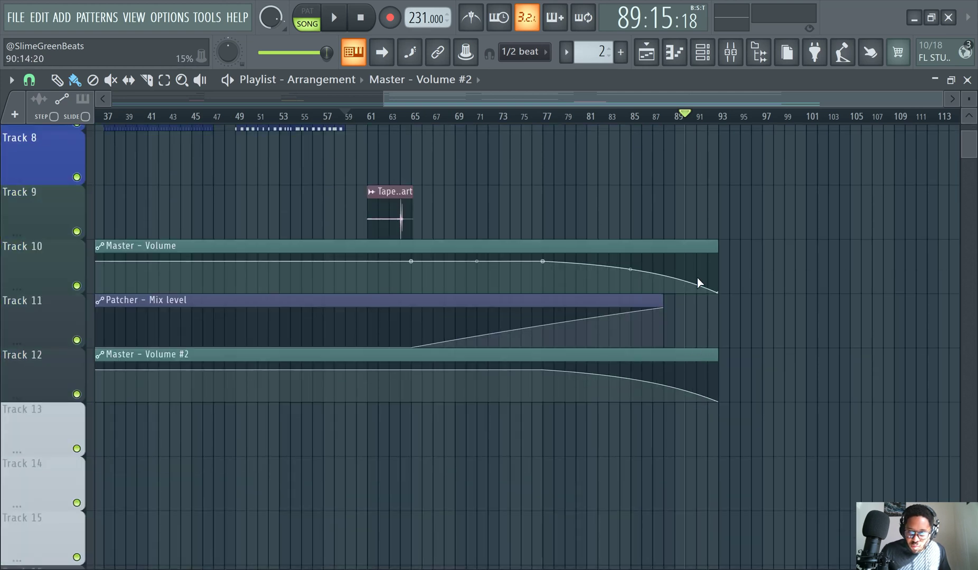
{"action": "scroll", "coordinate": [699, 277], "scroll_direction": "up", "scroll_amount": 7}
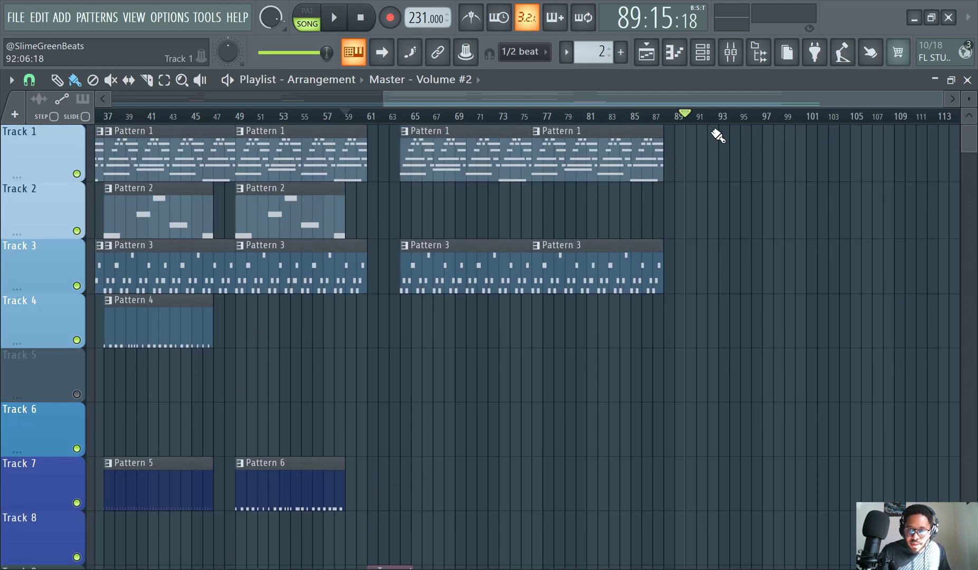
{"action": "scroll", "coordinate": [720, 201], "scroll_direction": "down", "scroll_amount": 6}
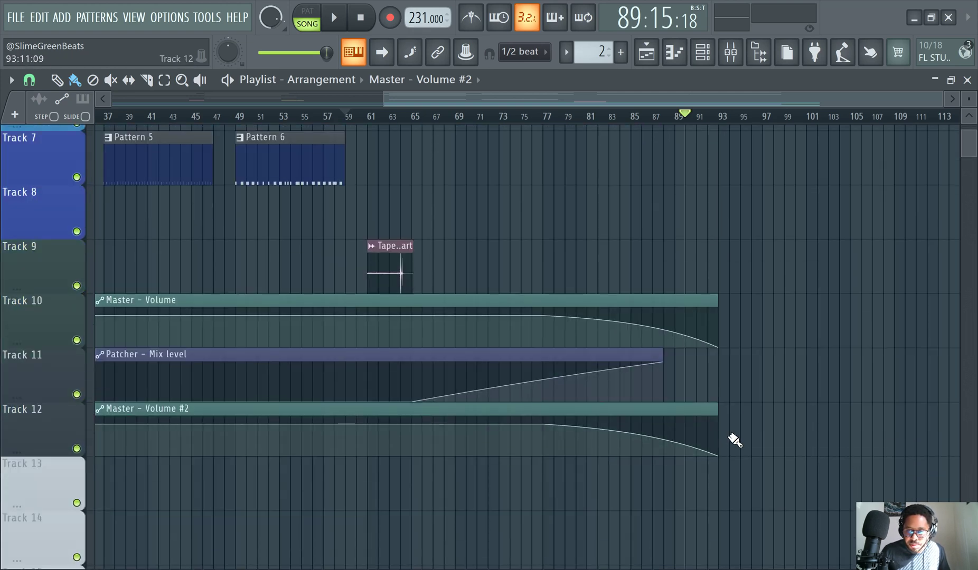
{"action": "scroll", "coordinate": [755, 277], "scroll_direction": "up", "scroll_amount": 6}
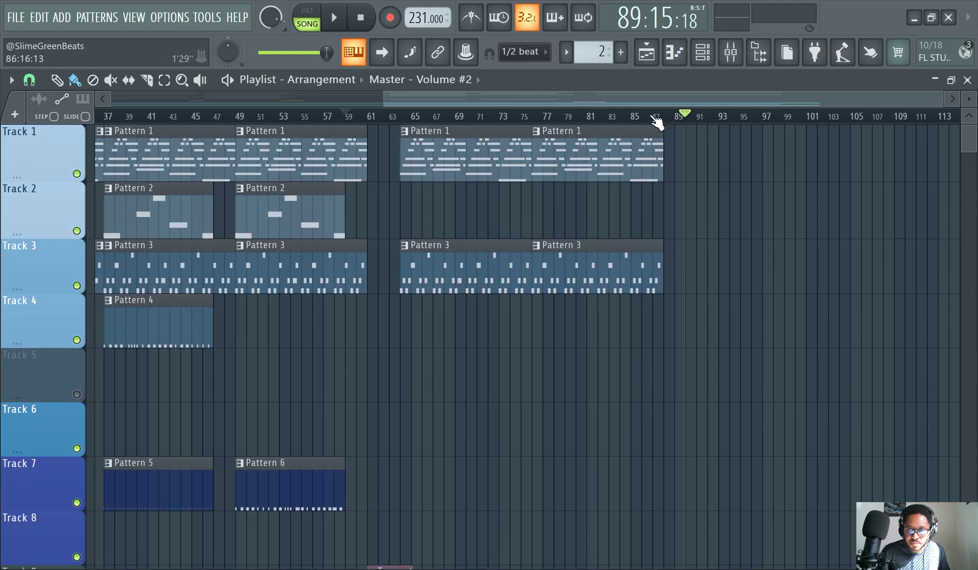
{"action": "left_click", "coordinate": [654, 123]}
{"action": "left_click", "coordinate": [334, 17]}
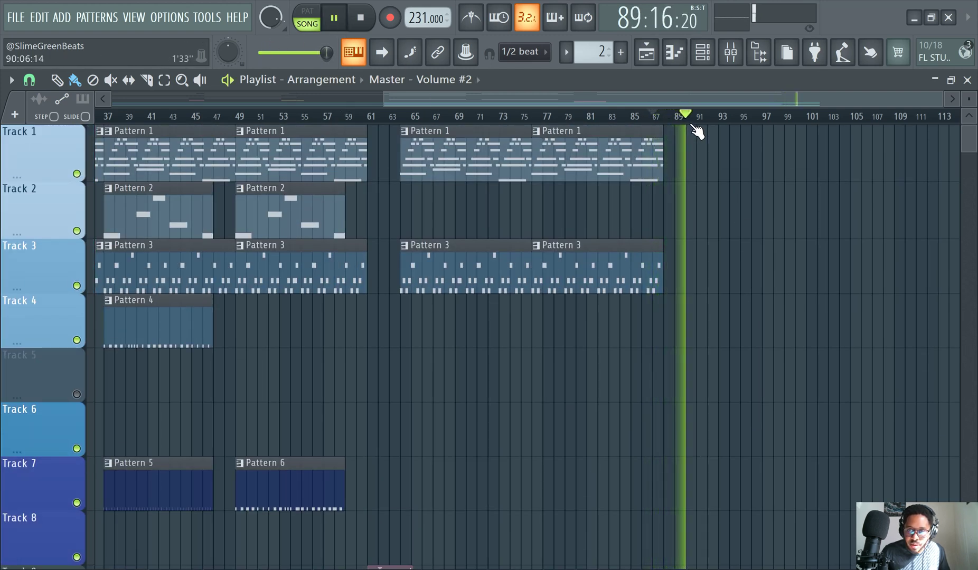
{"action": "scroll", "coordinate": [749, 263], "scroll_direction": "down", "scroll_amount": 3}
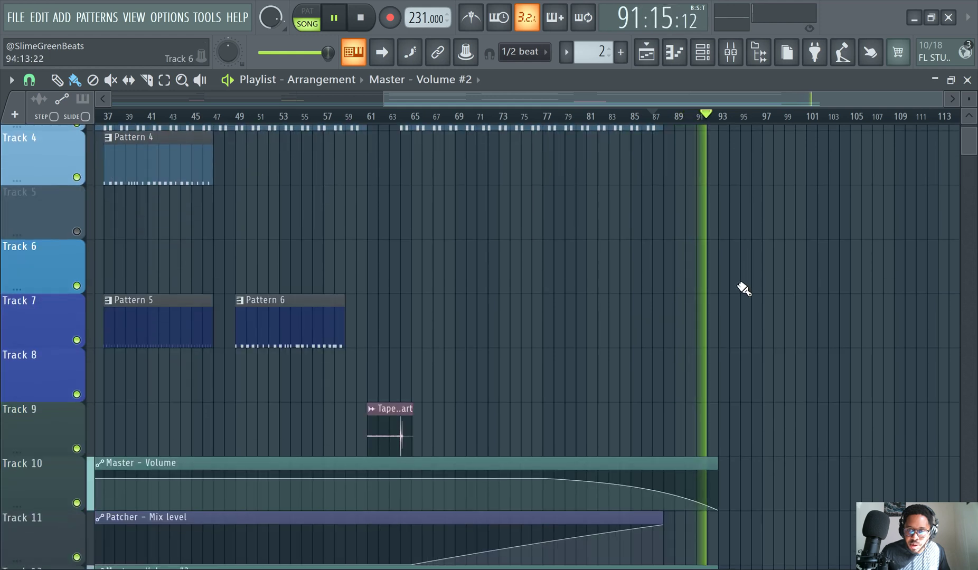
{"action": "scroll", "coordinate": [744, 296], "scroll_direction": "down", "scroll_amount": 1}
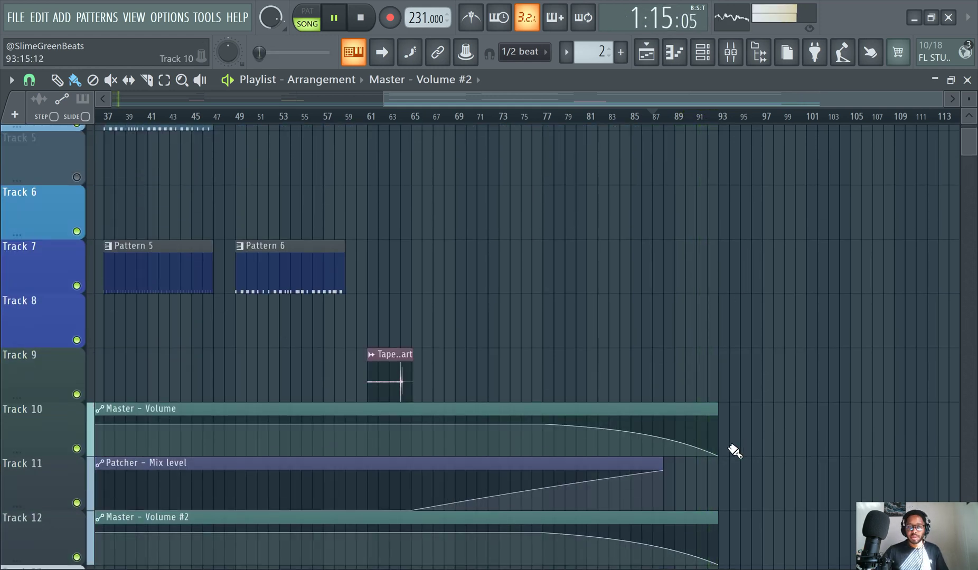
{"action": "left_click", "coordinate": [334, 18]}
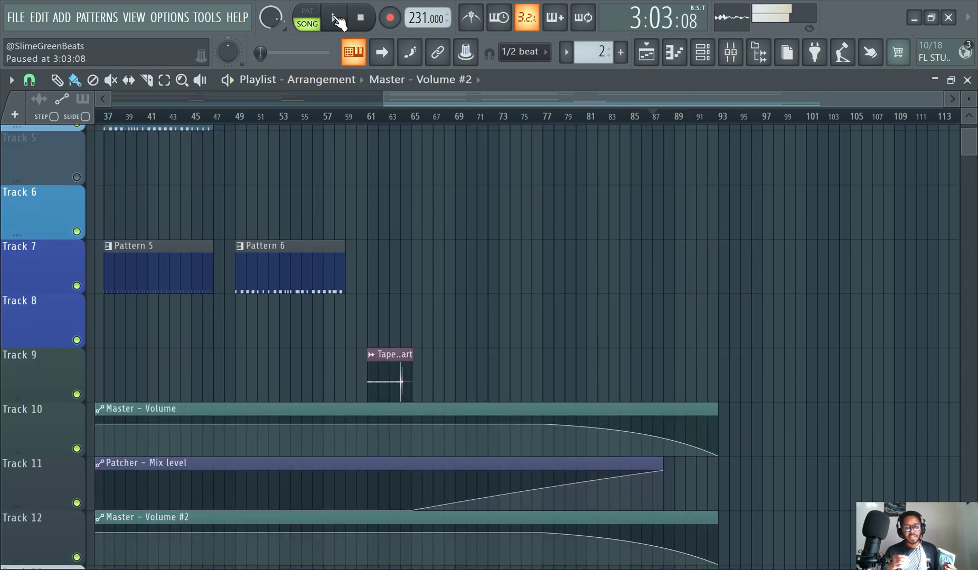